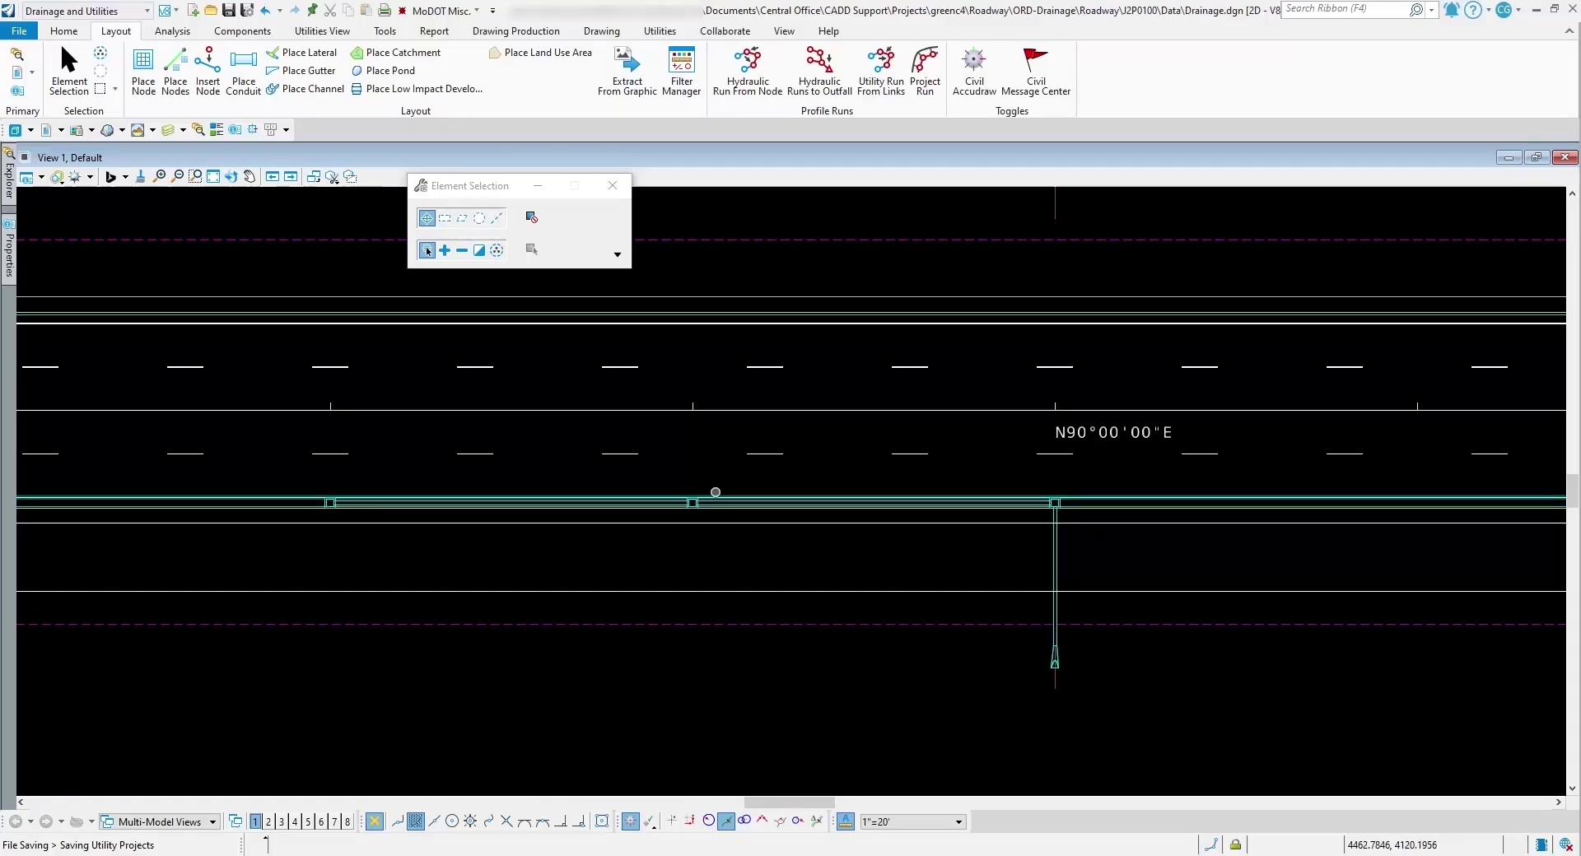
Zoom in on the DI-2 inlet at the left end of the conduit run
scroll(338, 508, "up", 4)
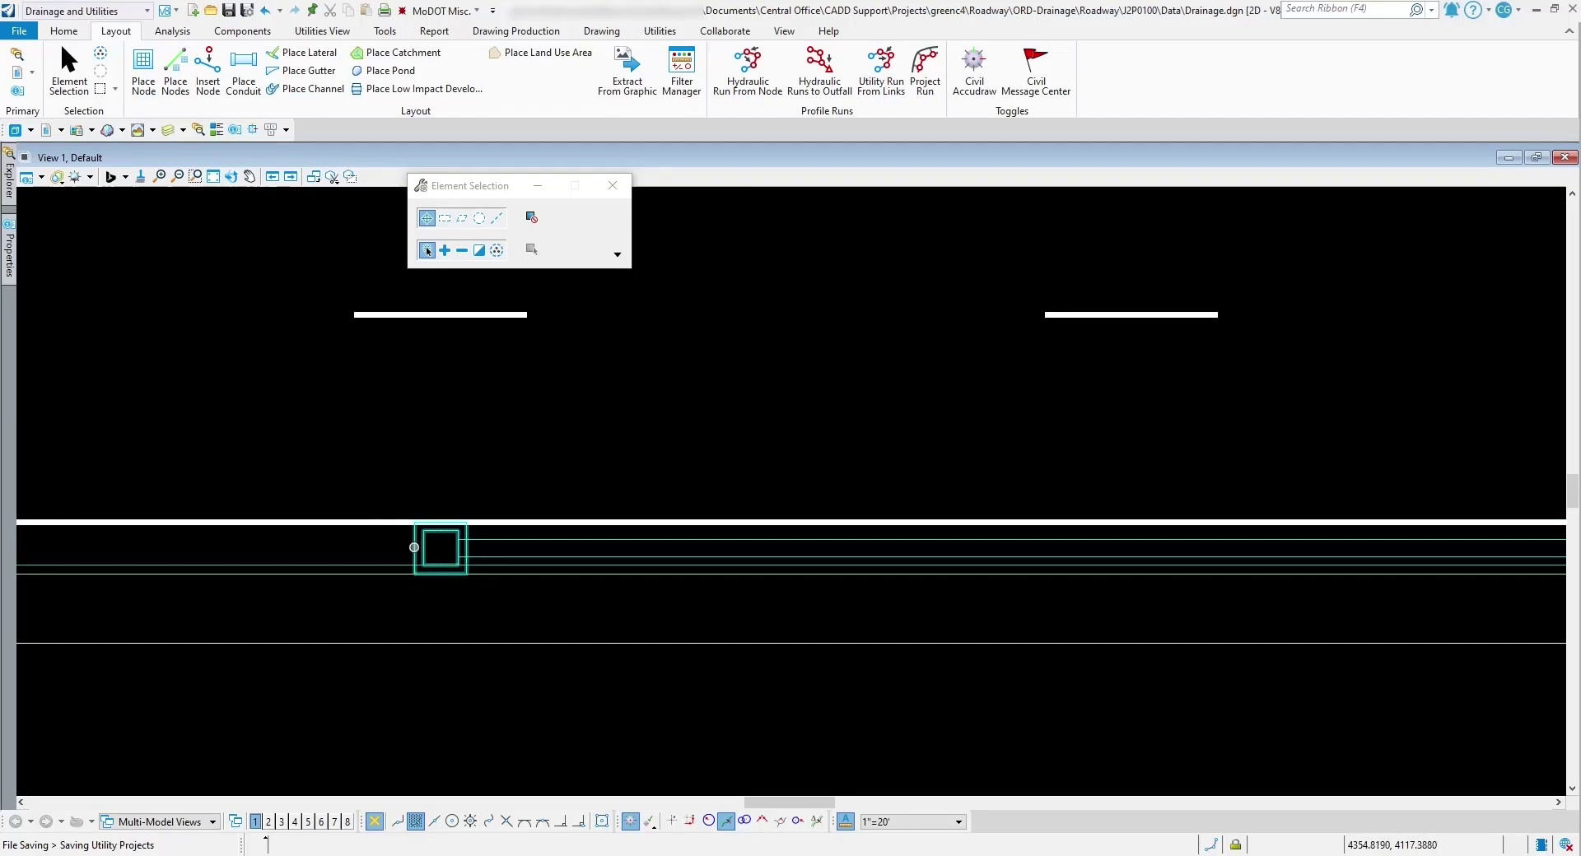
left_click(417, 548)
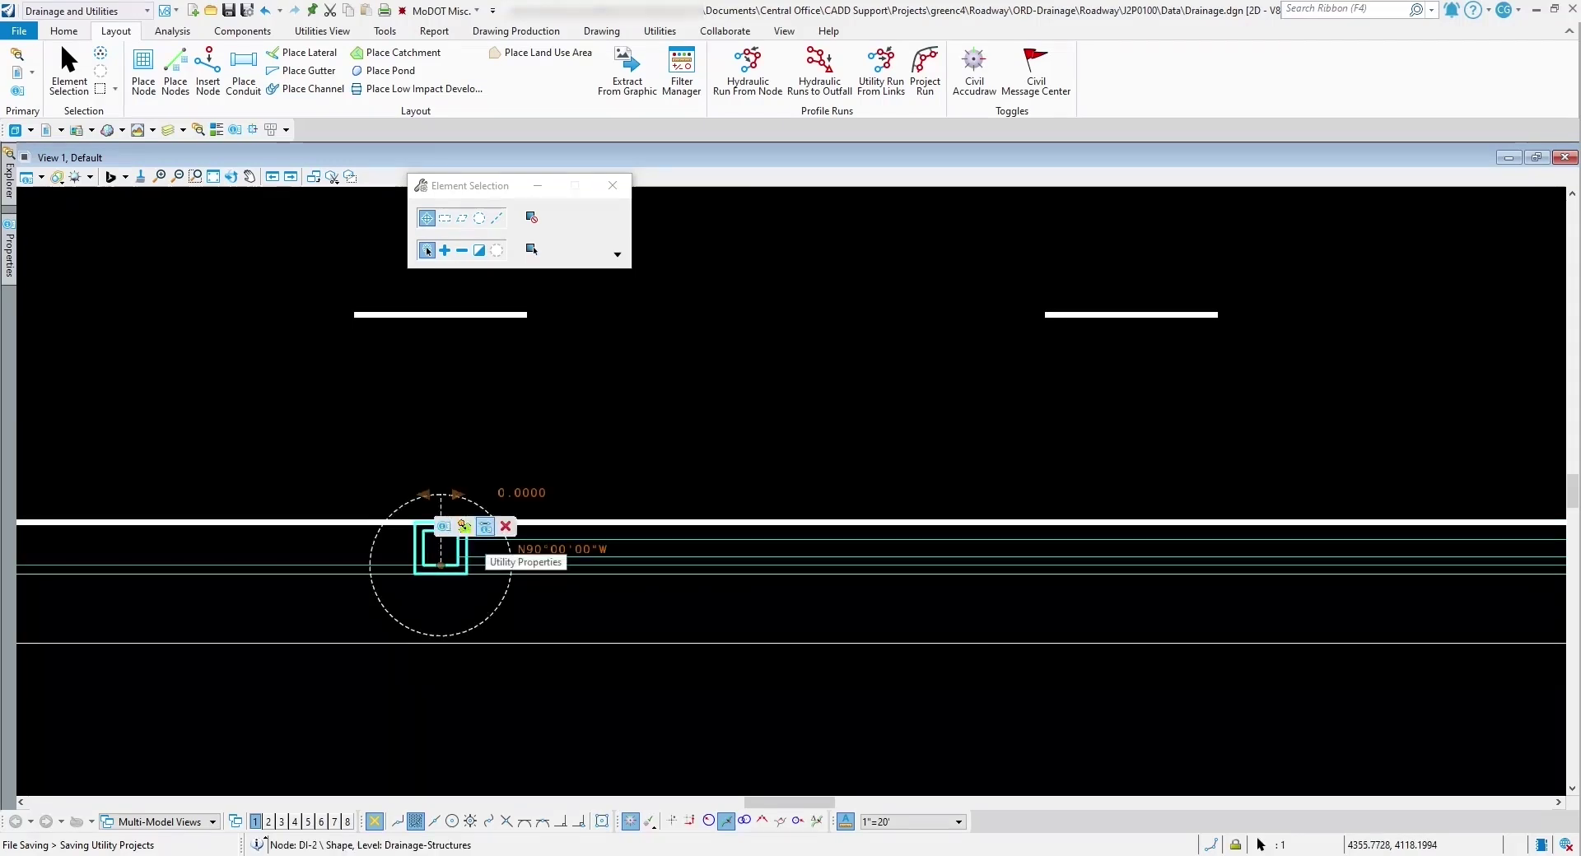
left_click(465, 526)
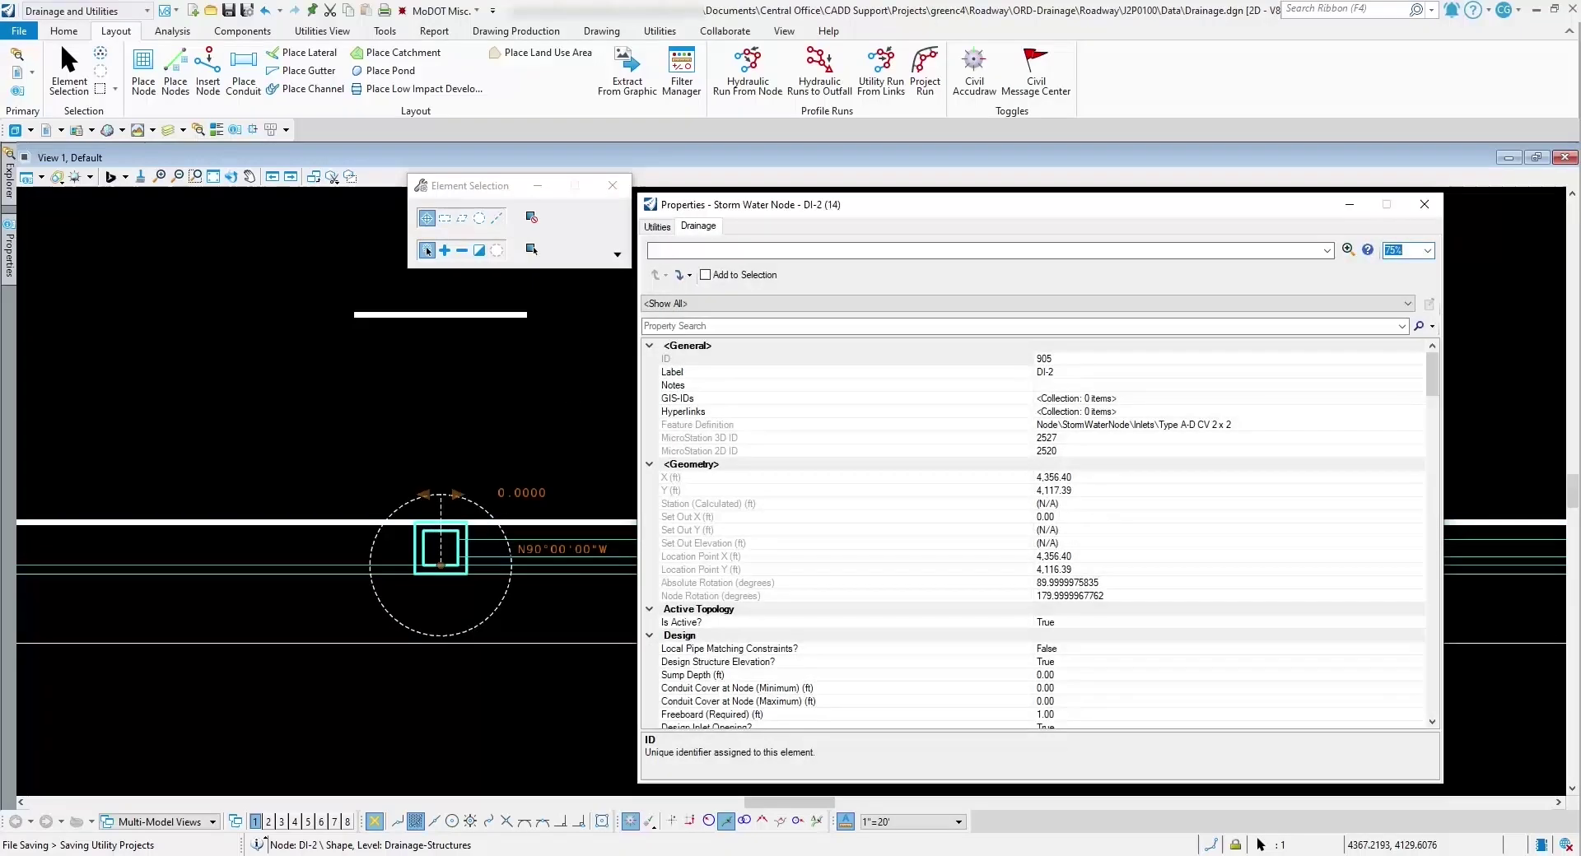
scroll(1033, 535, "down", 1)
scroll(1033, 535, "down", 7)
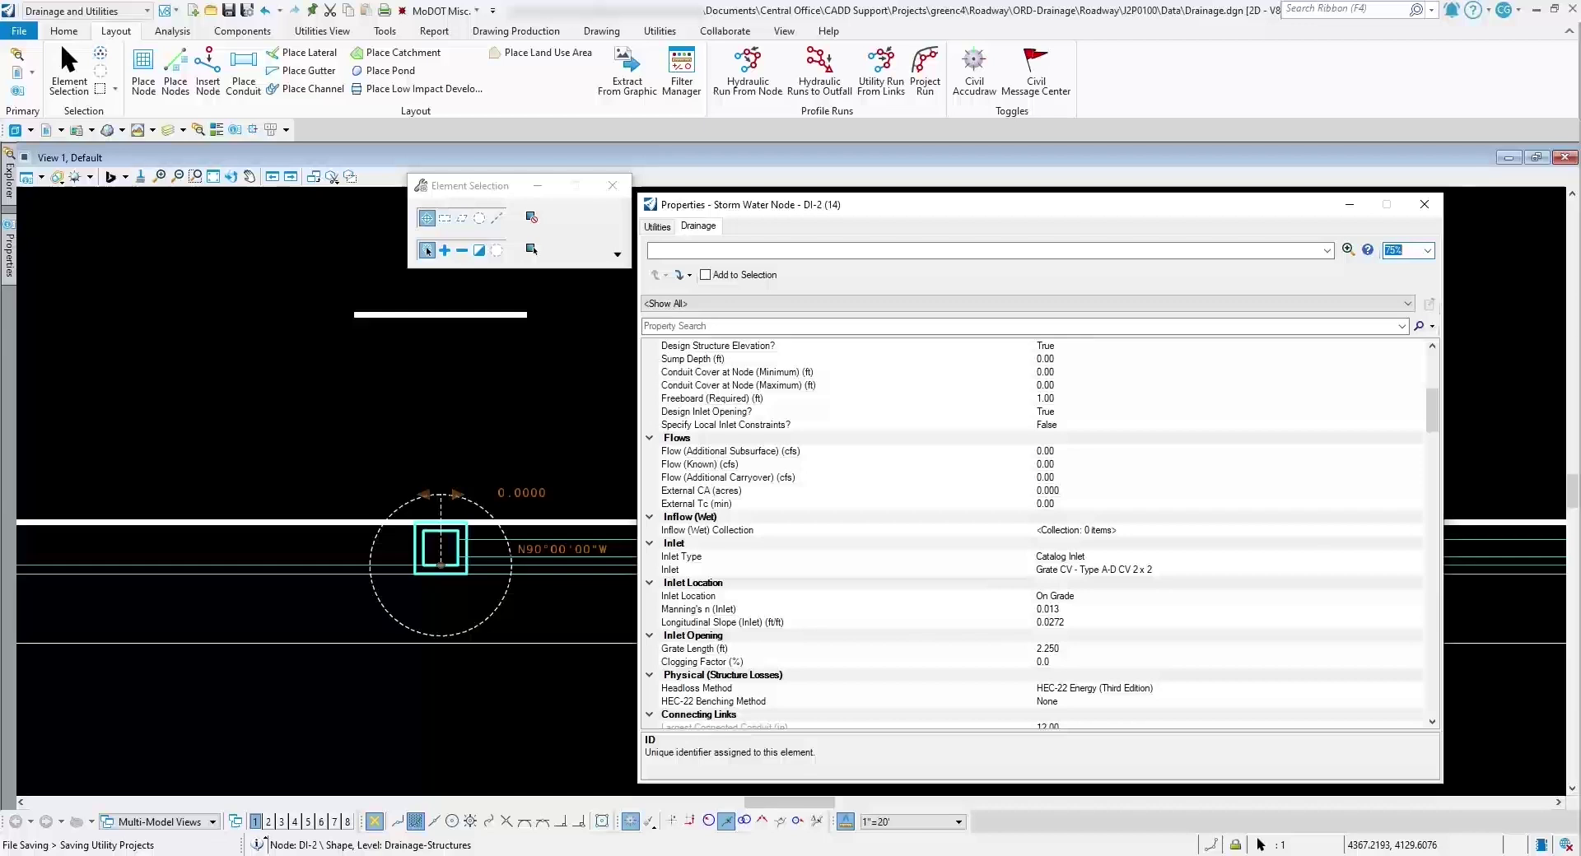
left_click(1045, 477)
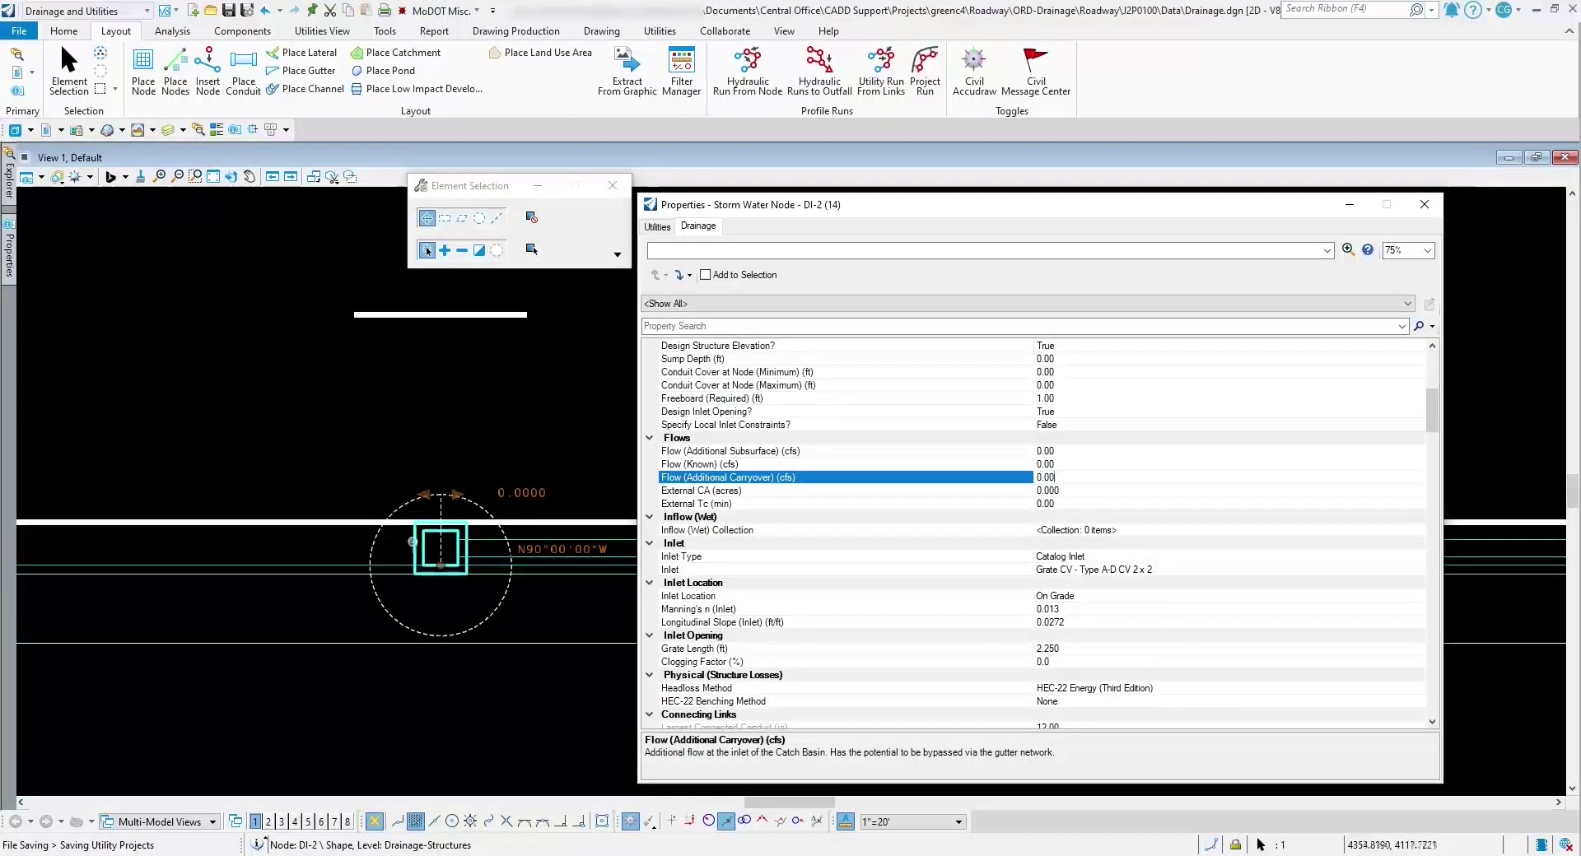
left_click(1424, 205)
Zoom out and pan to show the green boundary, pipe run and both station labels
scroll(713, 409, "down", 5)
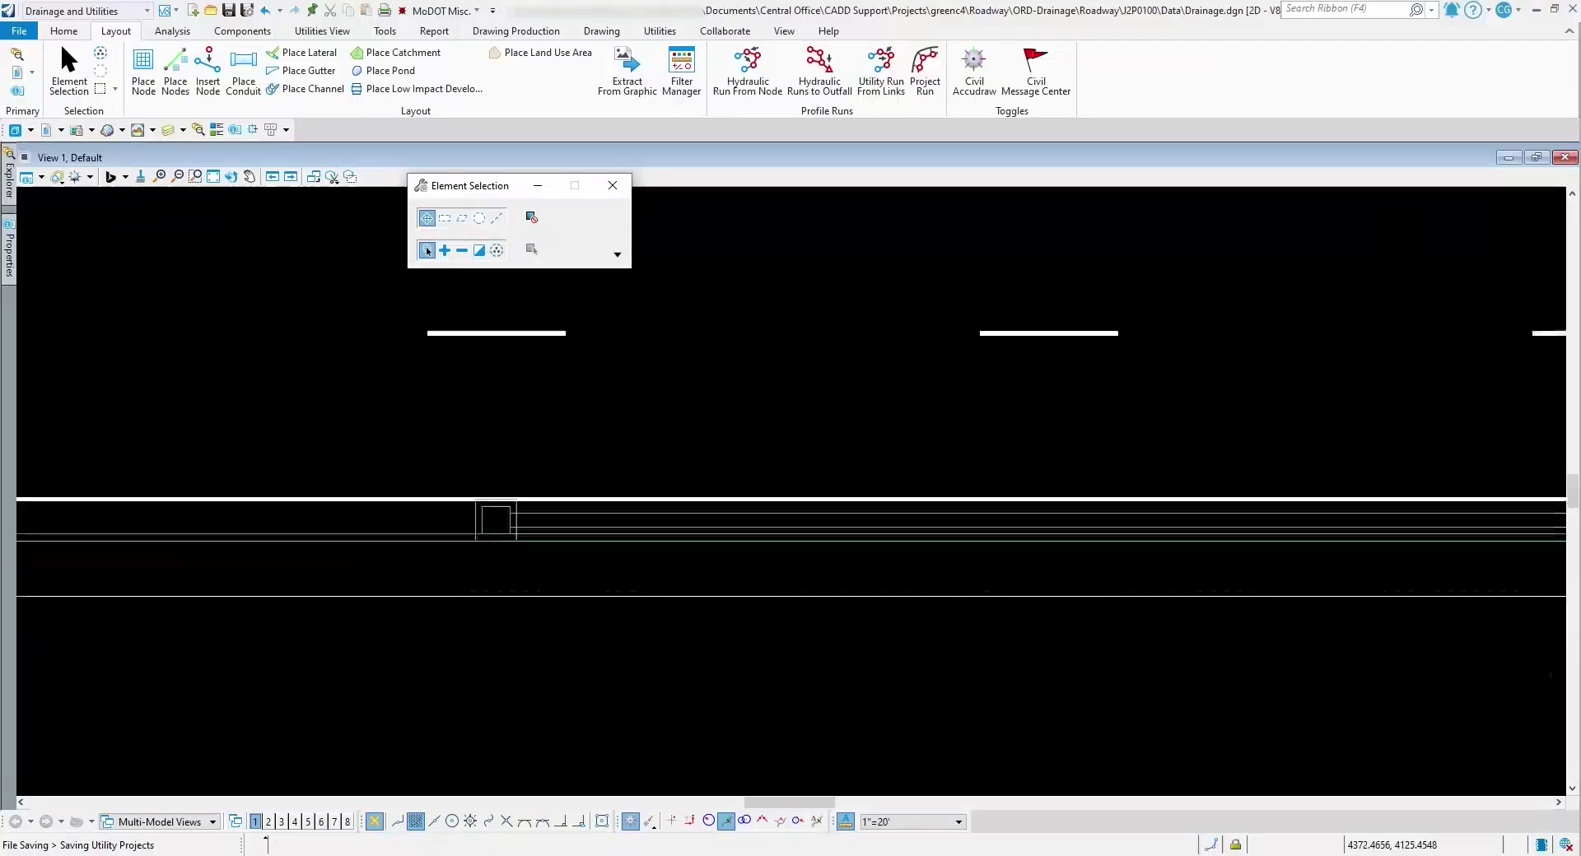
scroll(1130, 345, "down", 1)
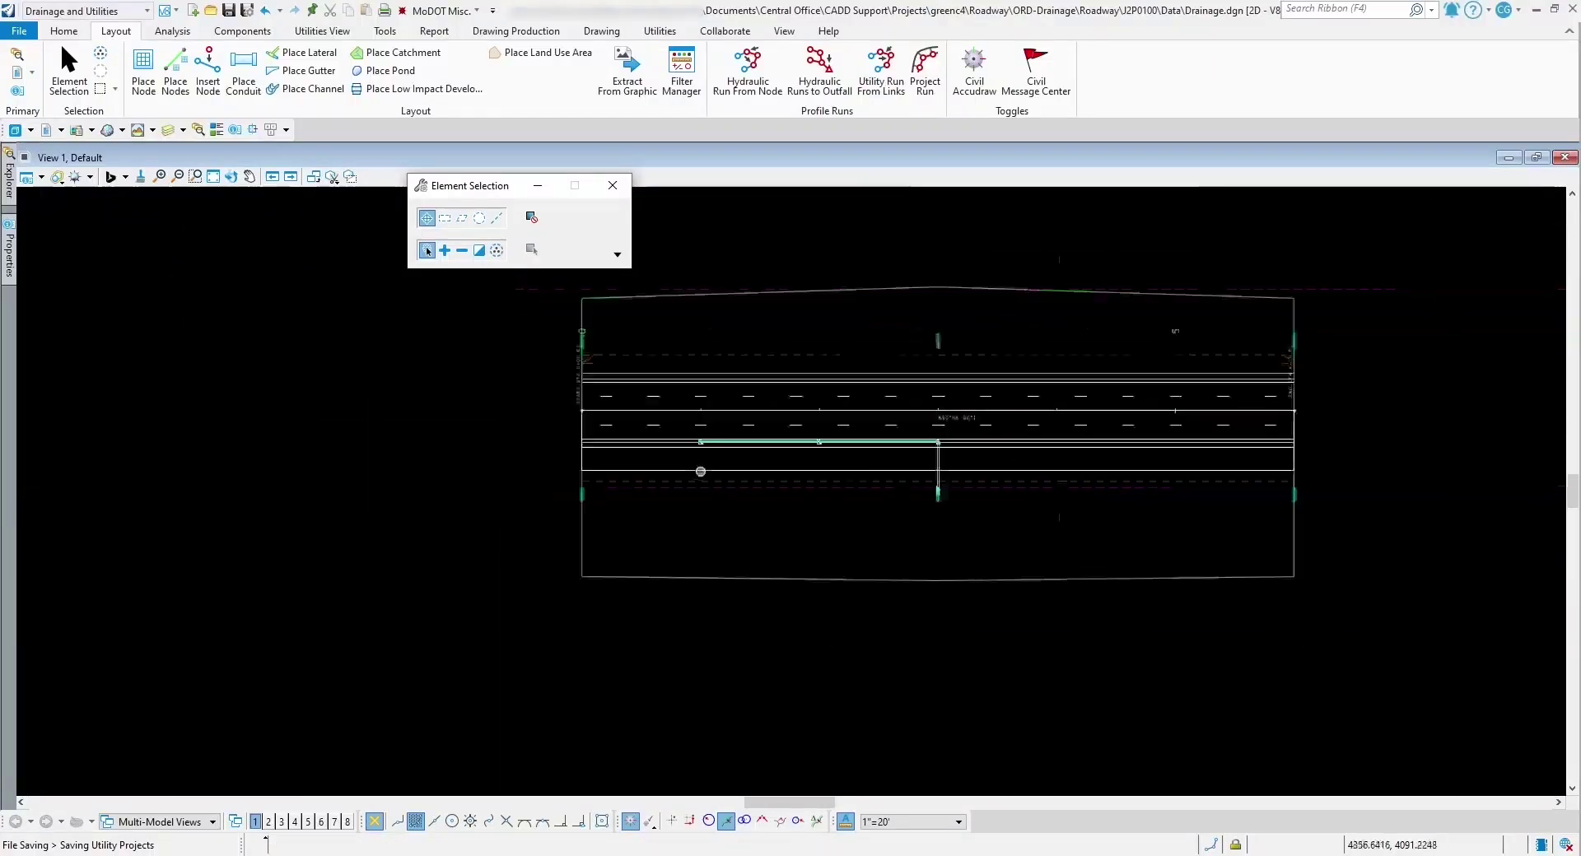
scroll(1052, 409, "up", 1)
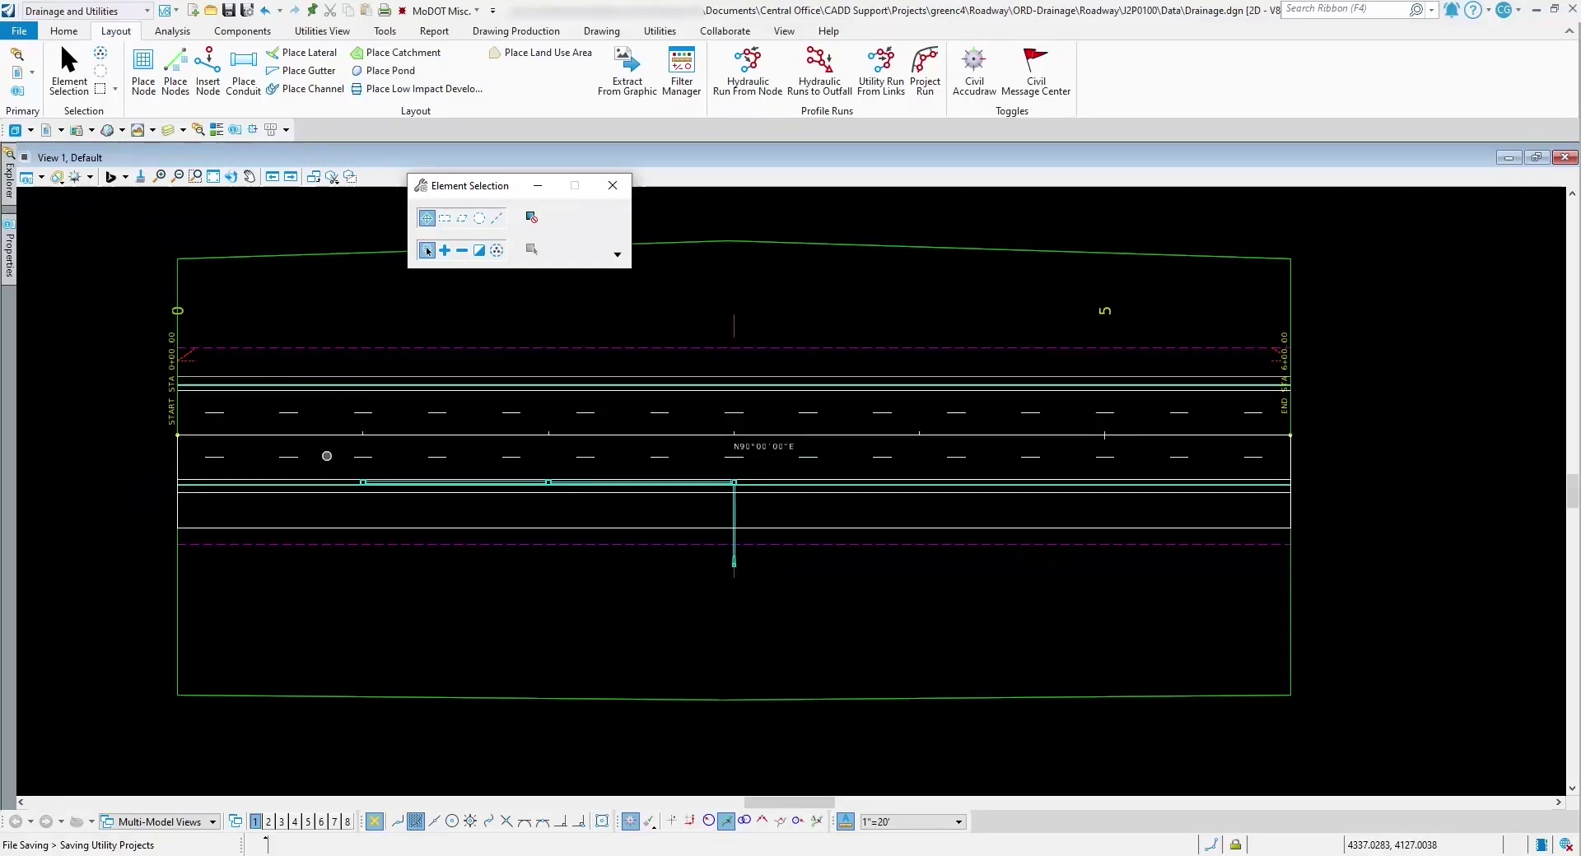
scroll(331, 463, "up", 1)
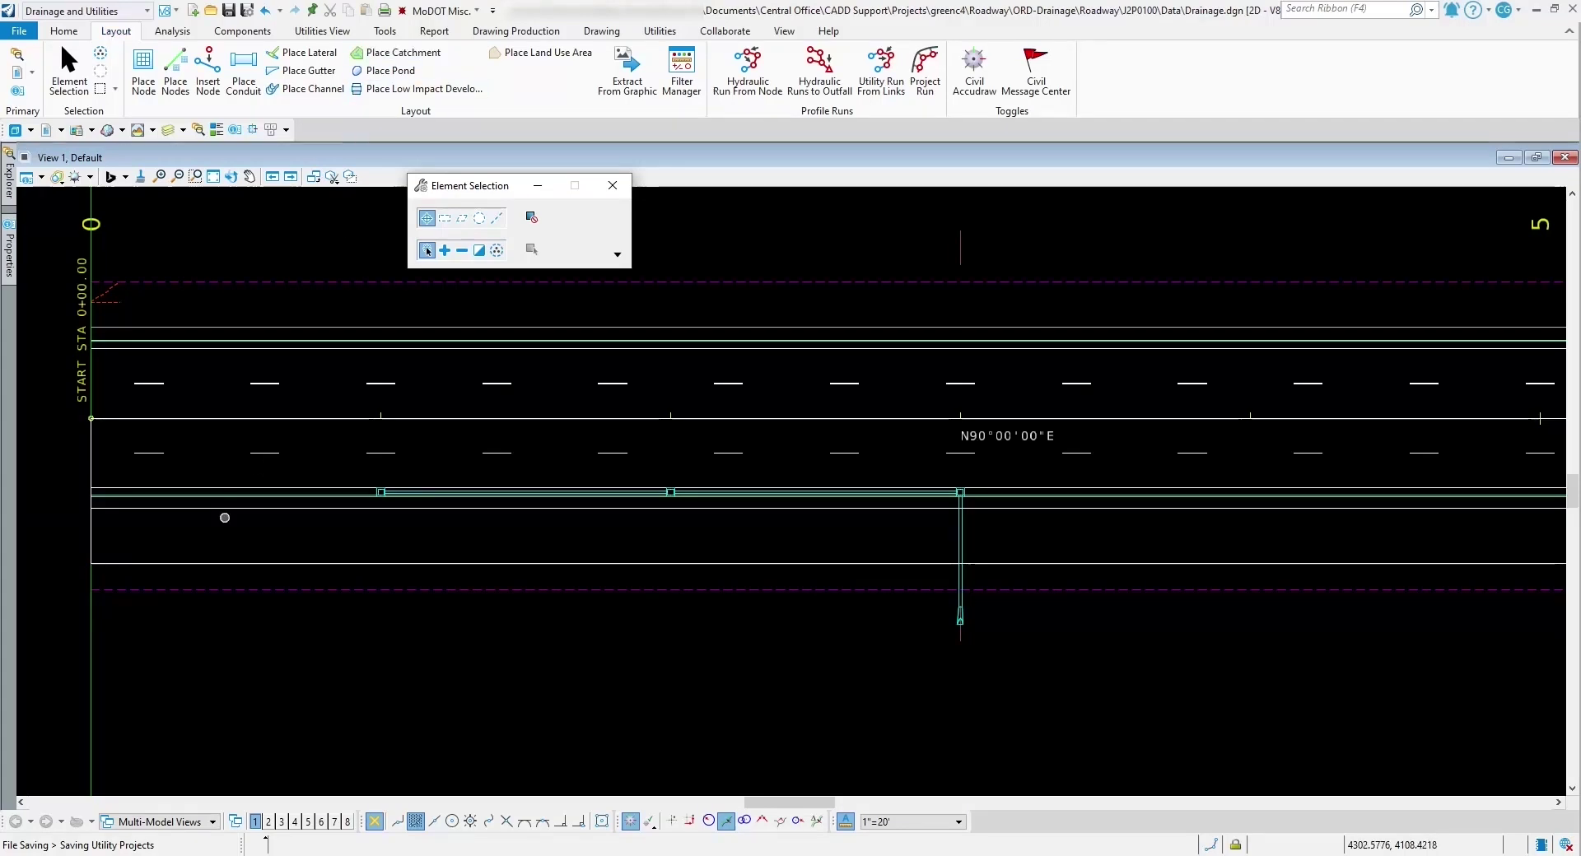
mouse_move(281, 483)
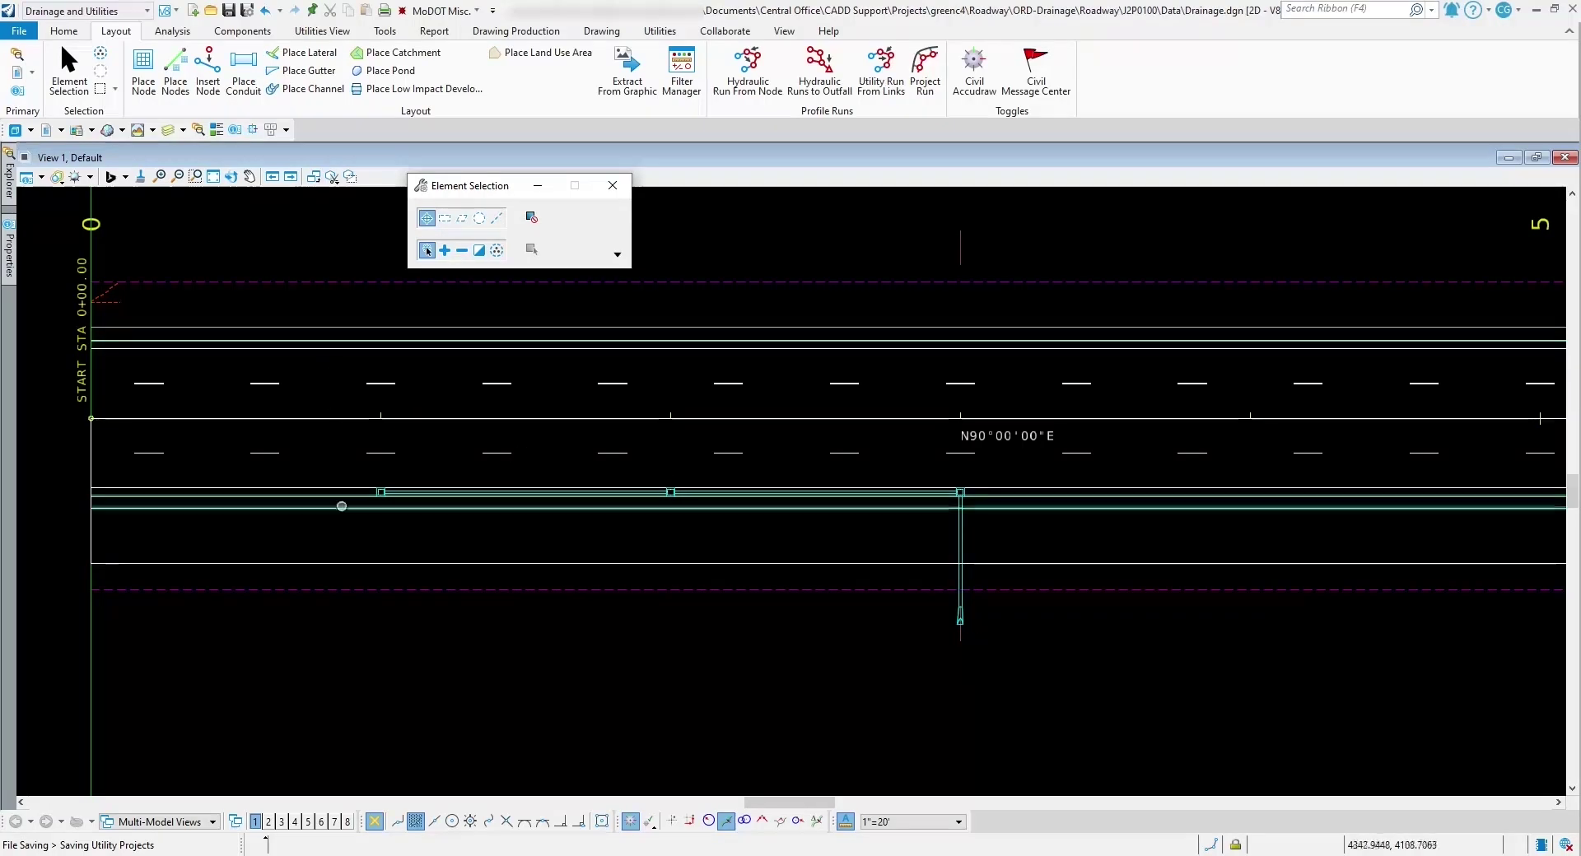
scroll(269, 498, "down", 2)
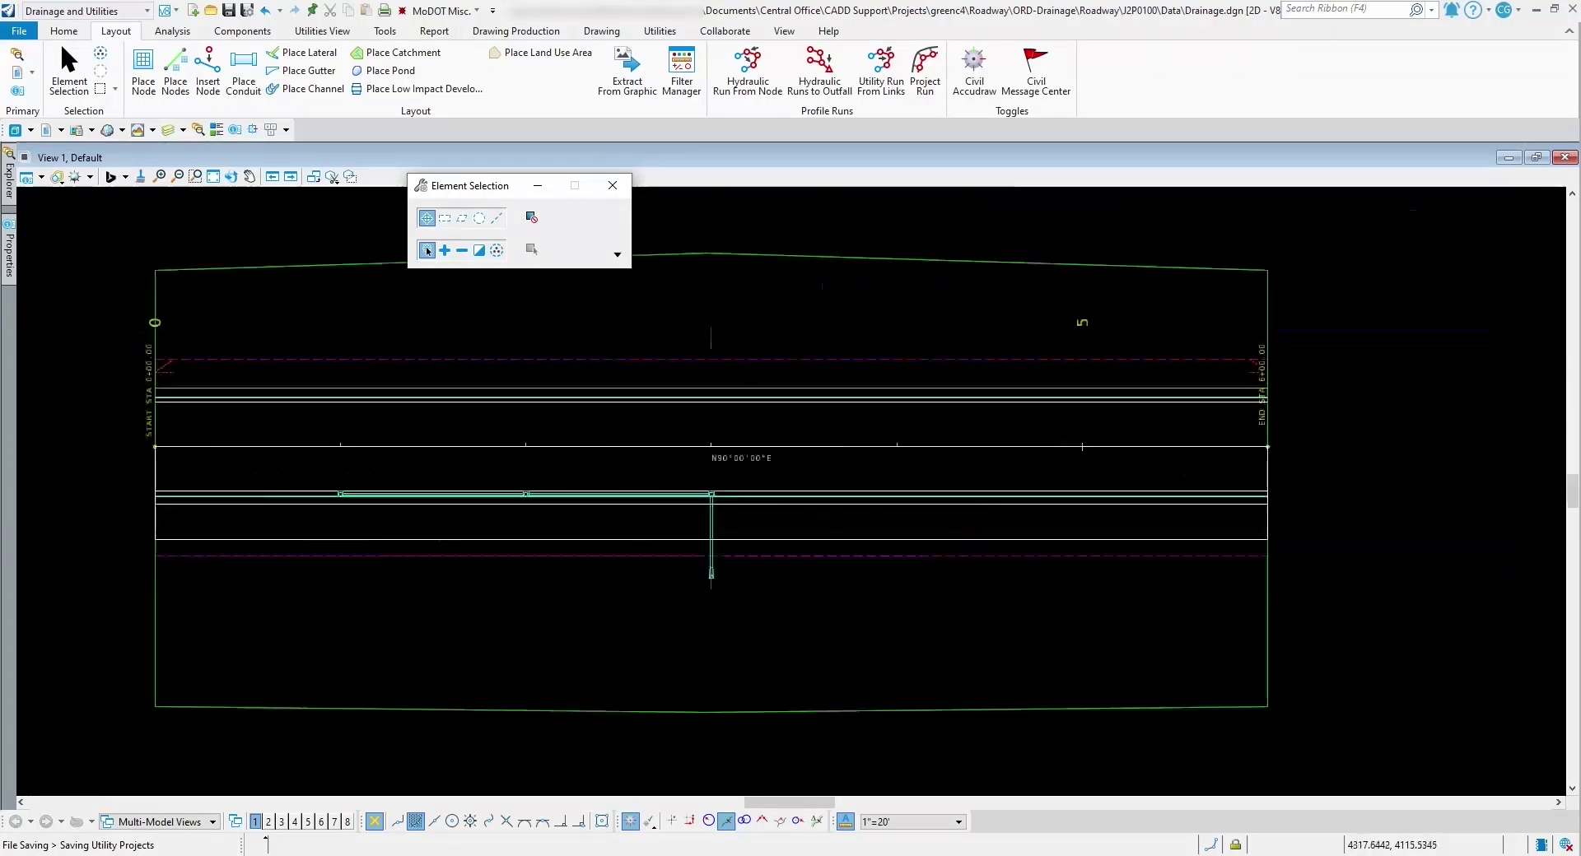
scroll(371, 499, "up", 1)
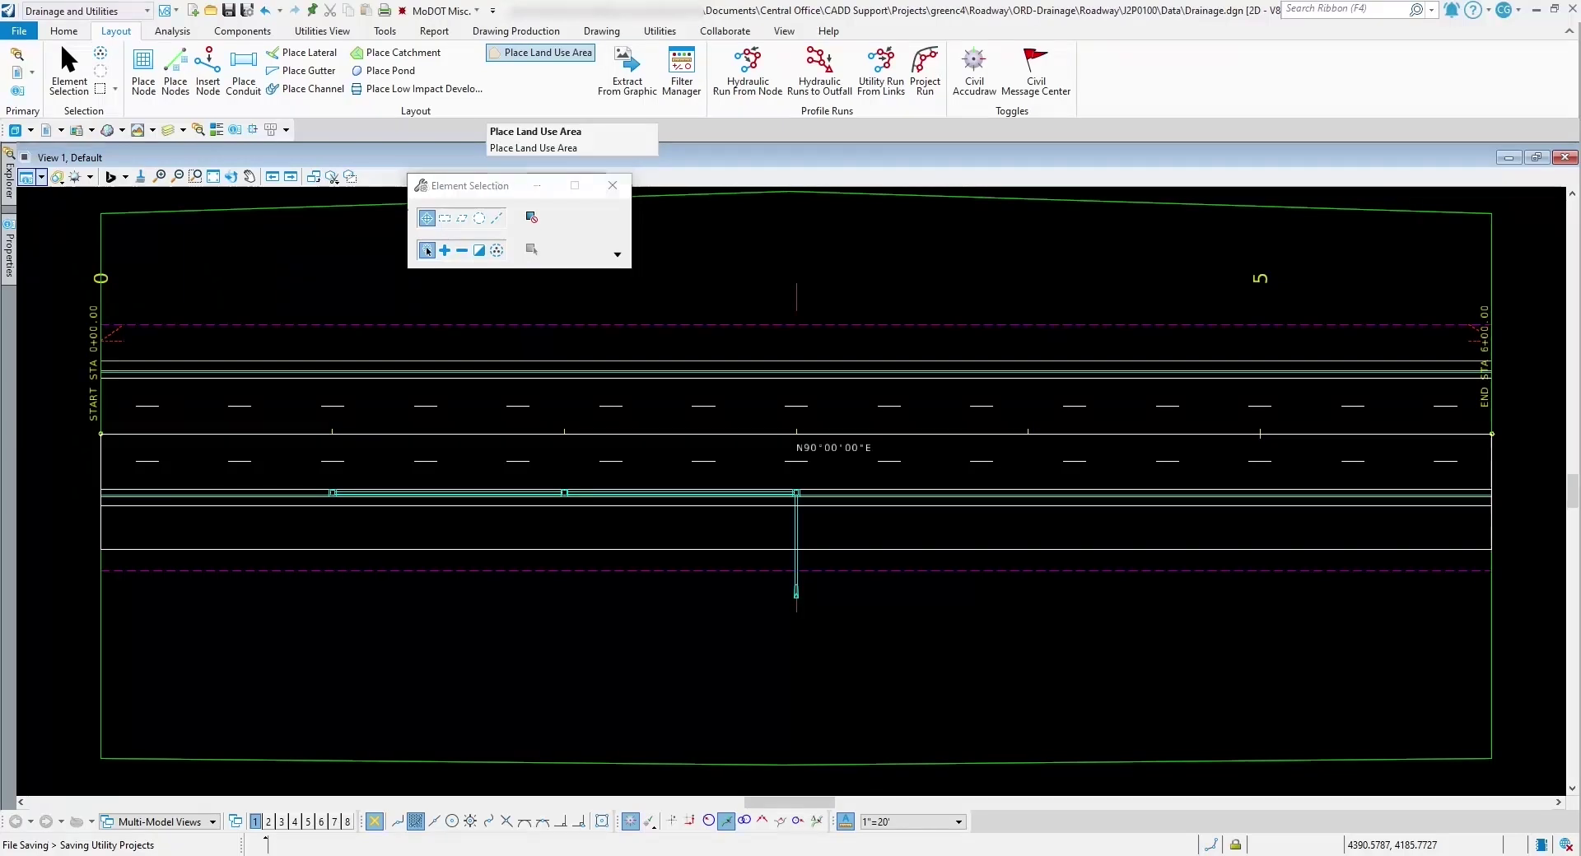
Start Place Land Use Area, move its dialog aside, and keep Method at Pick Shape
left_click(540, 53)
left_click_drag(461, 186, 272, 229)
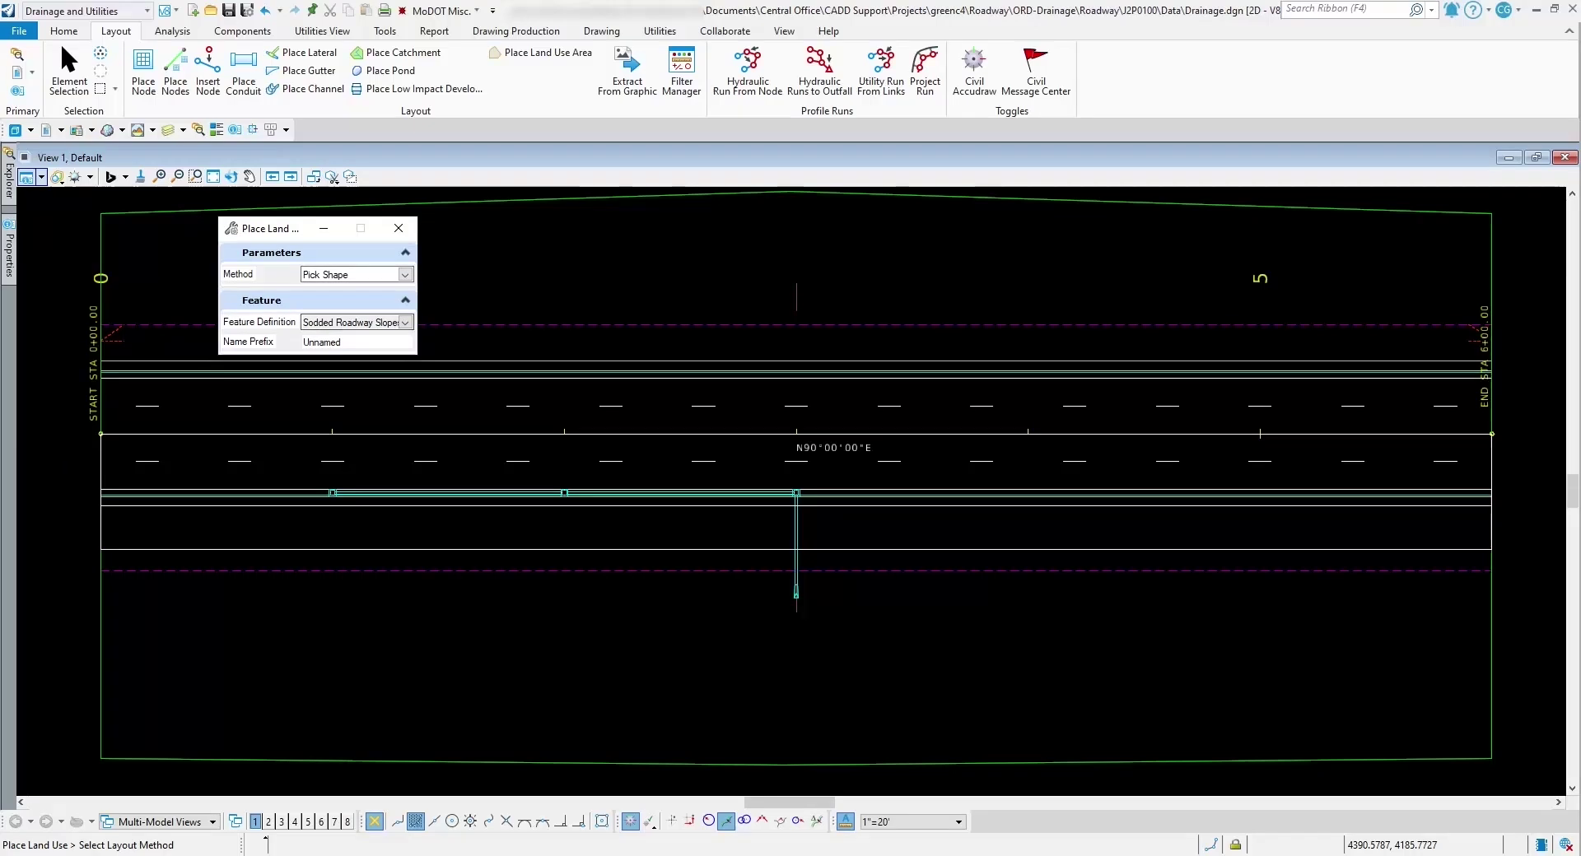
left_click(405, 275)
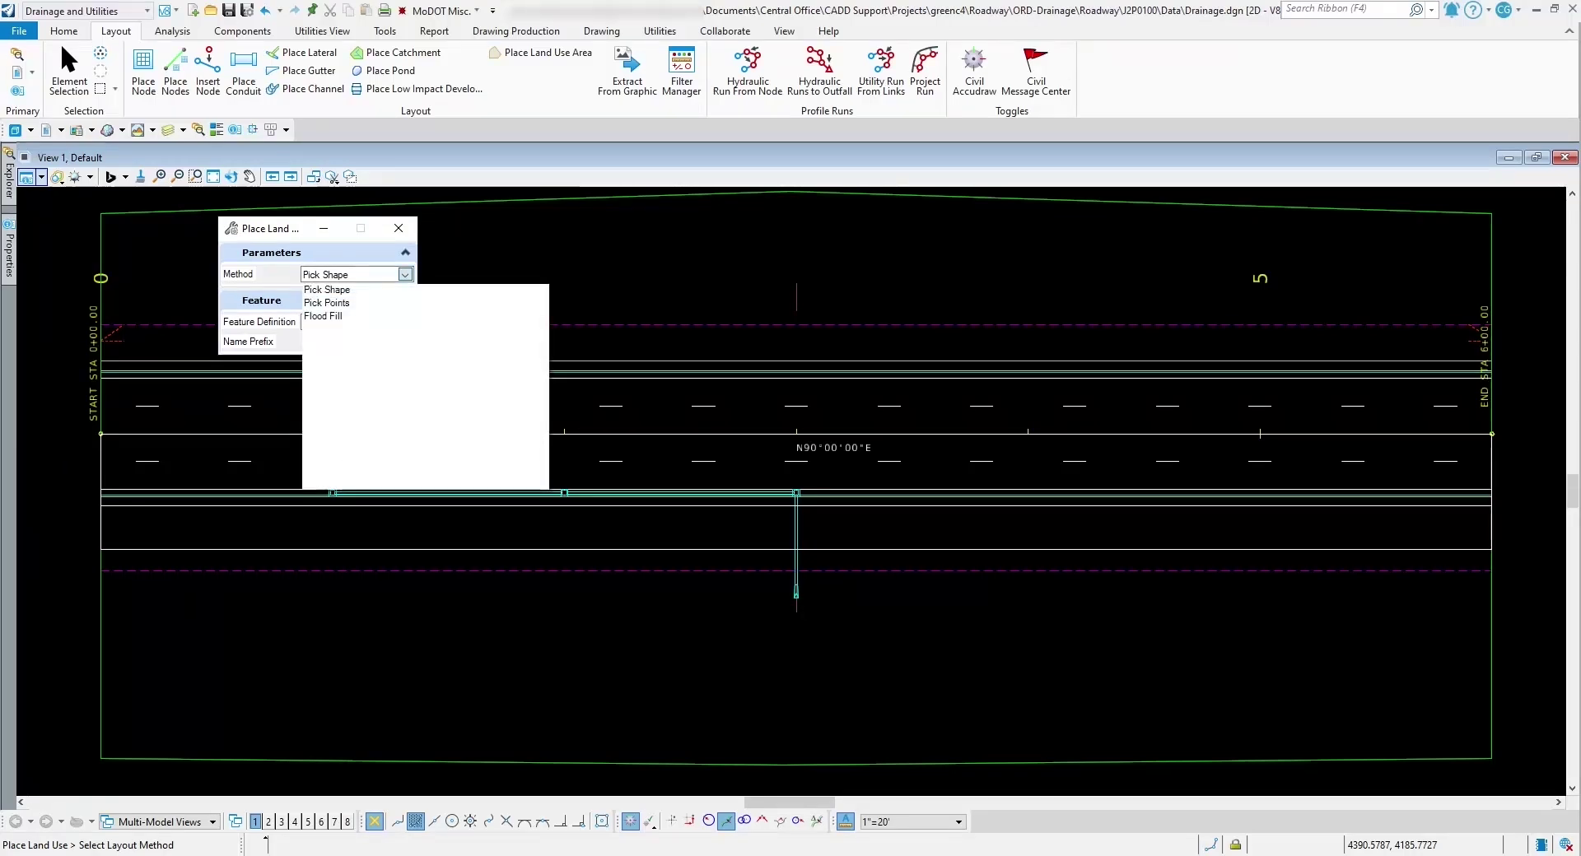
left_click(326, 290)
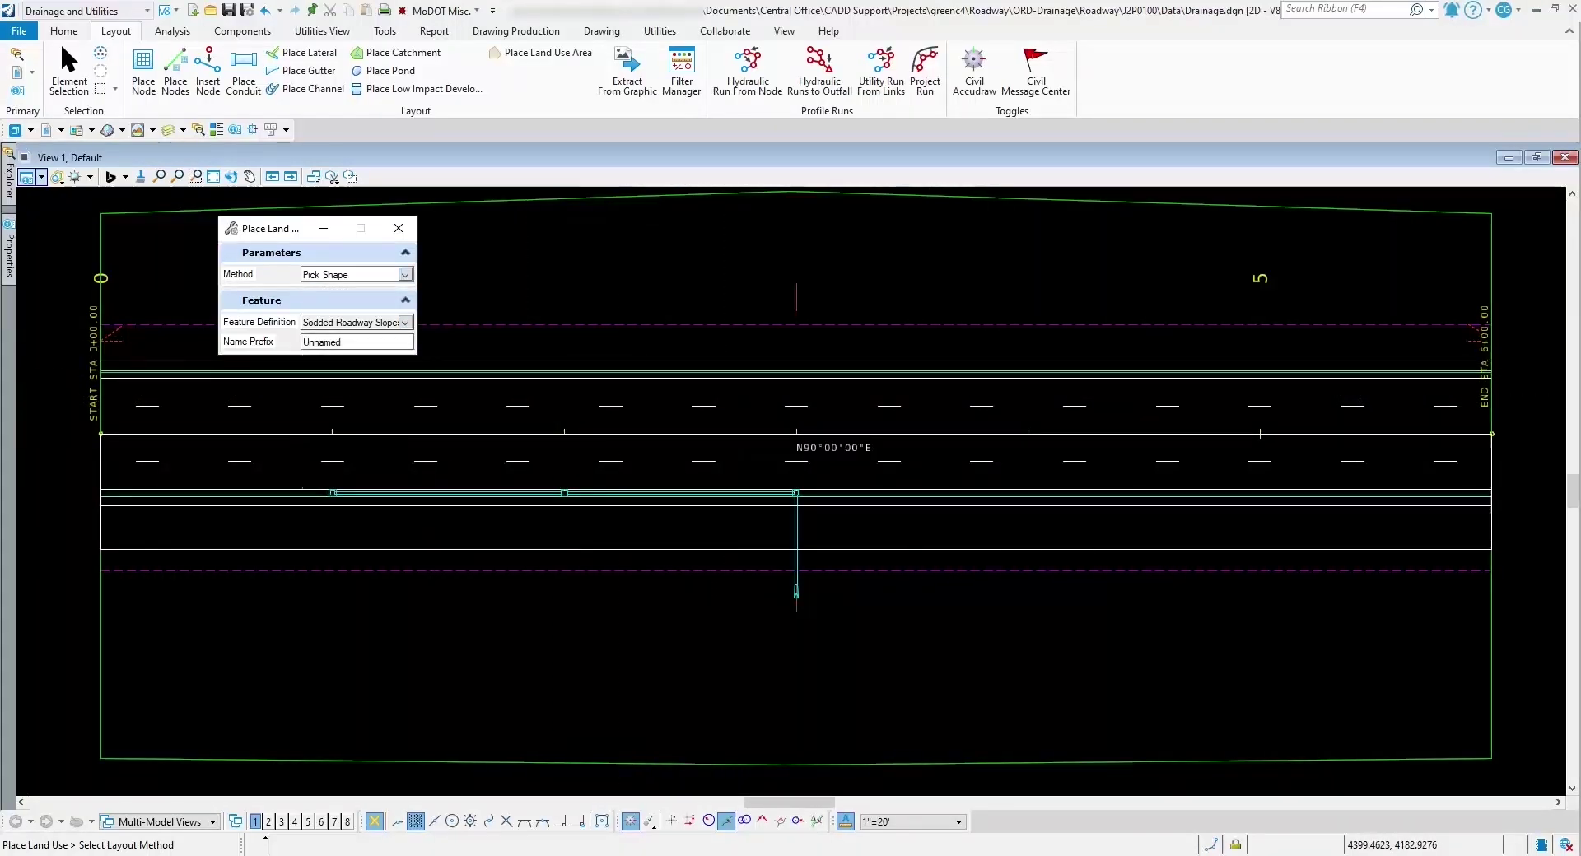
left_click(405, 274)
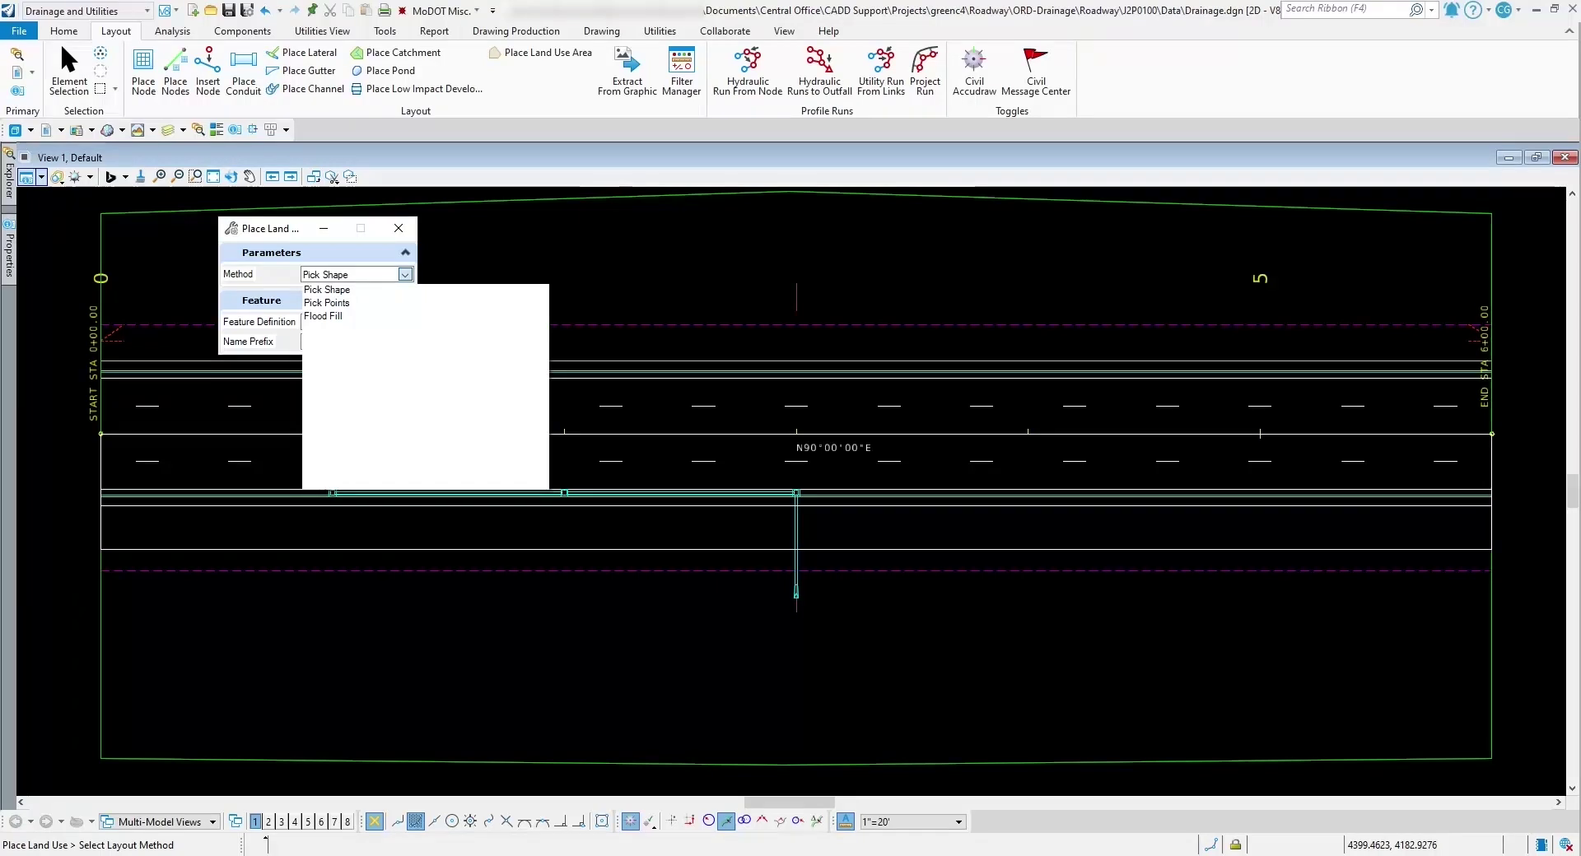
left_click(327, 290)
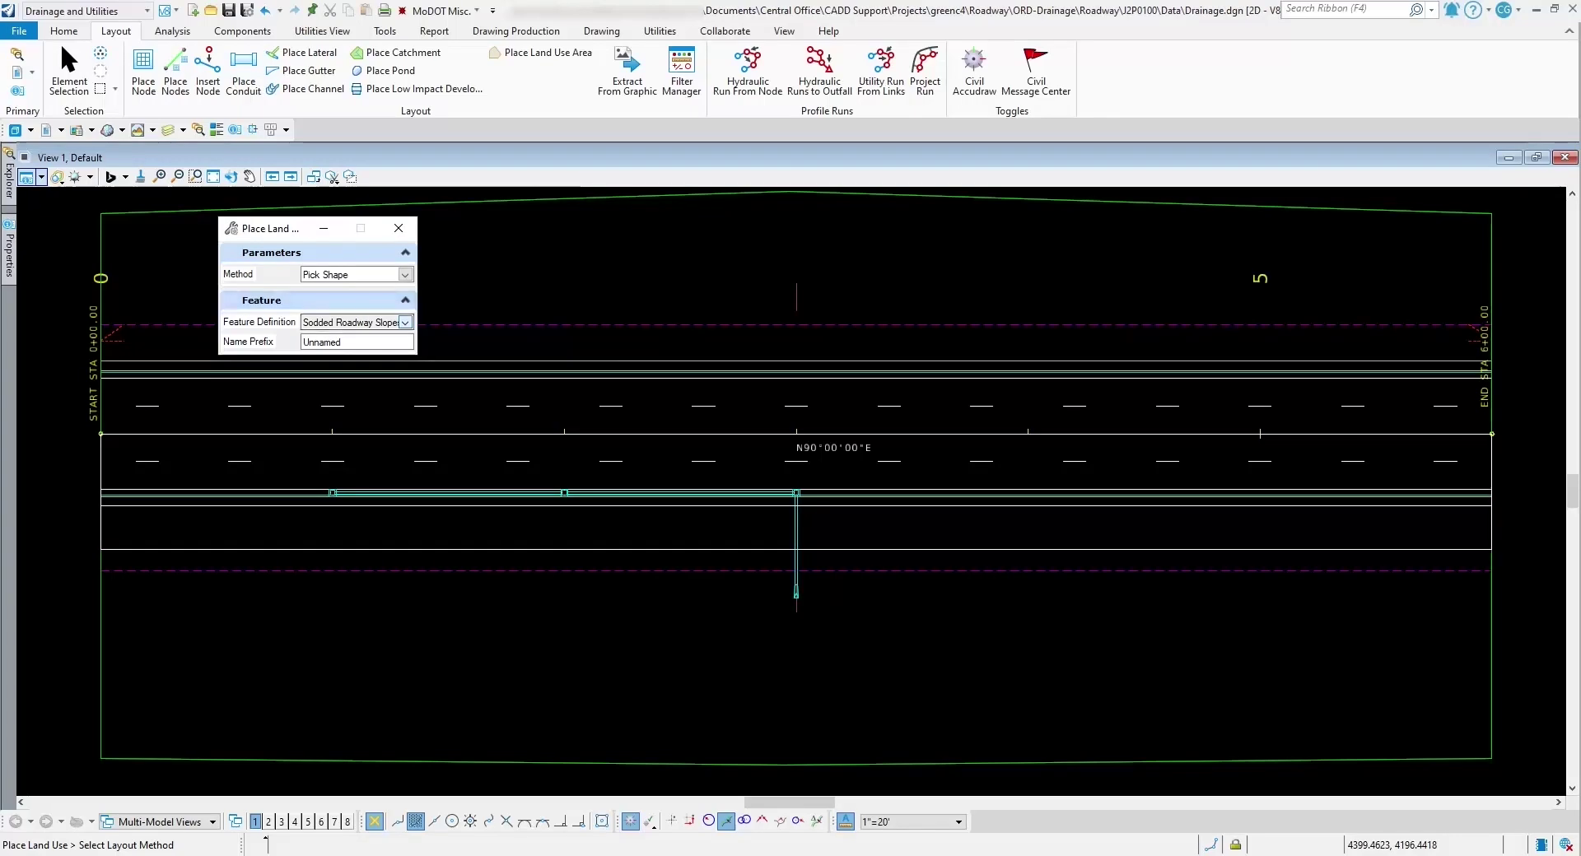
Browse the Rural categories in the land use Feature Definition list
left_click(405, 322)
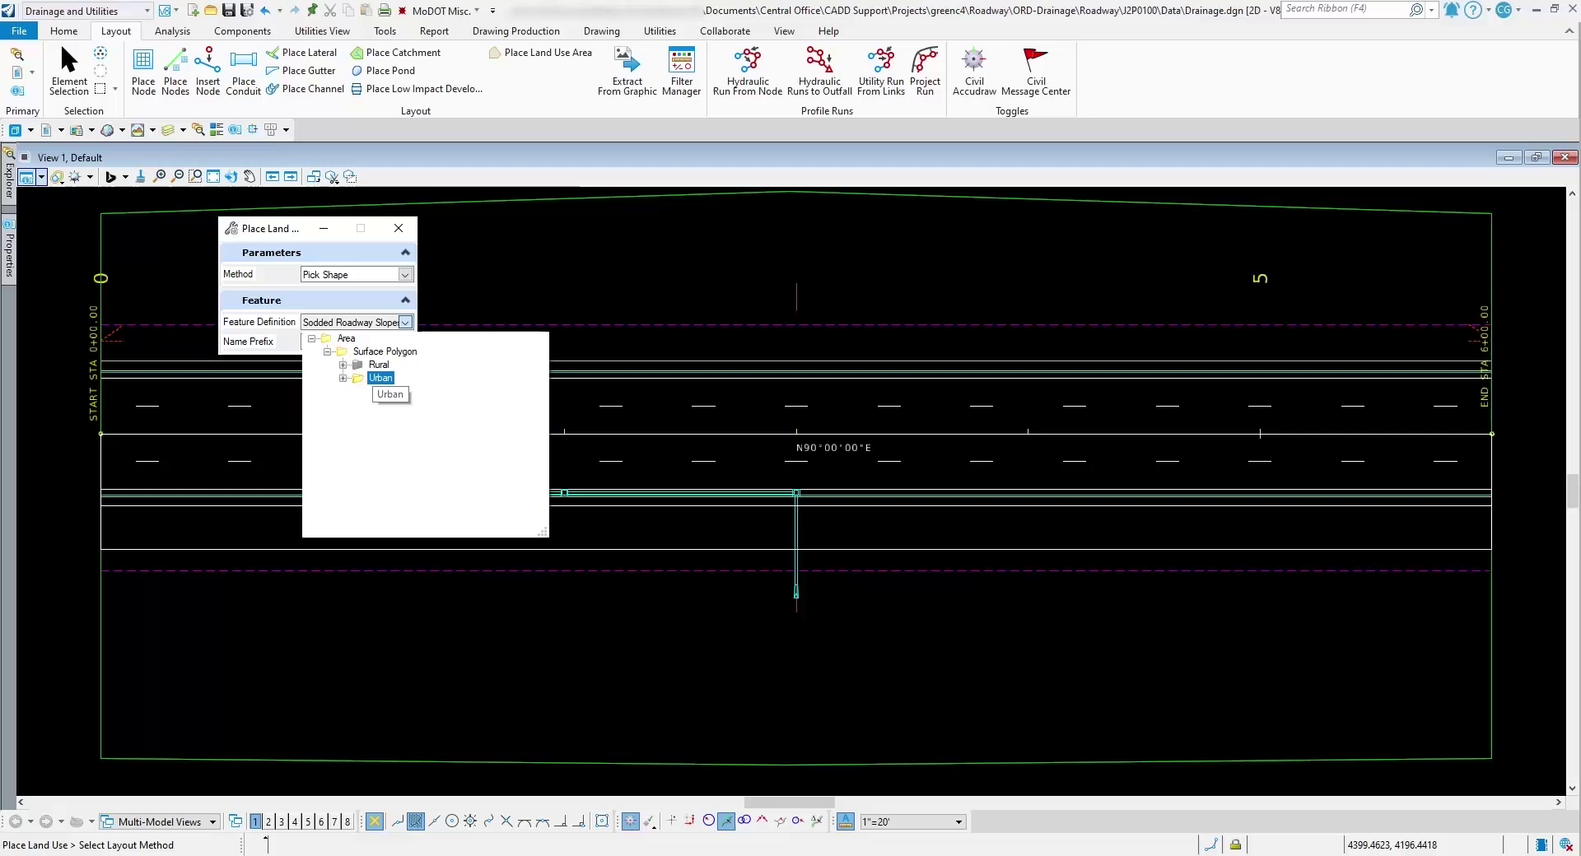
left_click(342, 364)
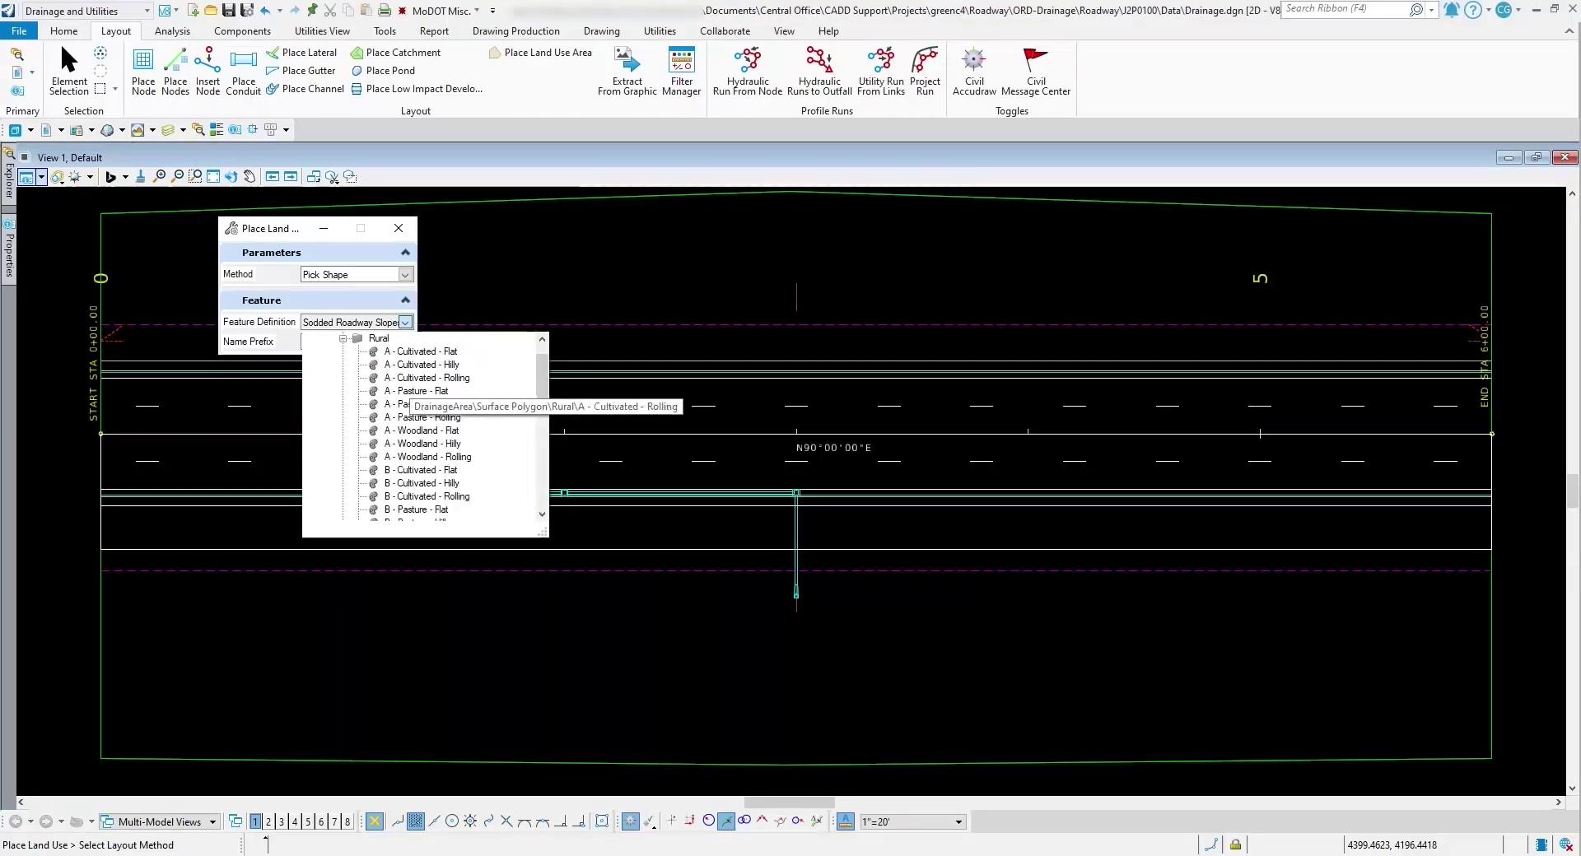
scroll(424, 387, "down", 5)
scroll(424, 392, "down", 3)
scroll(429, 449, "up", 8)
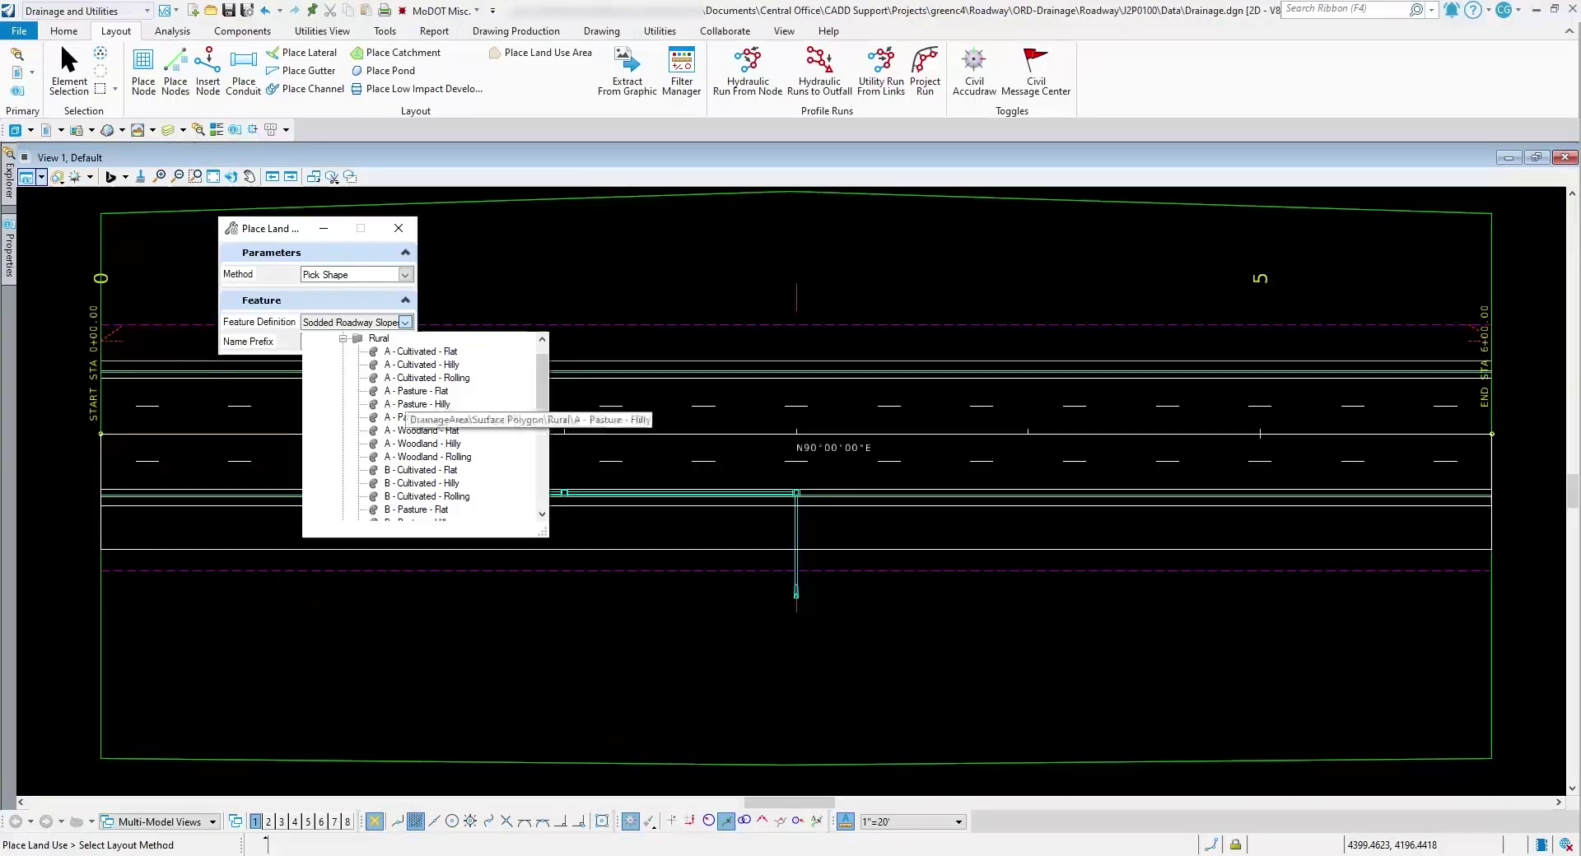
scroll(400, 437, "down", 5)
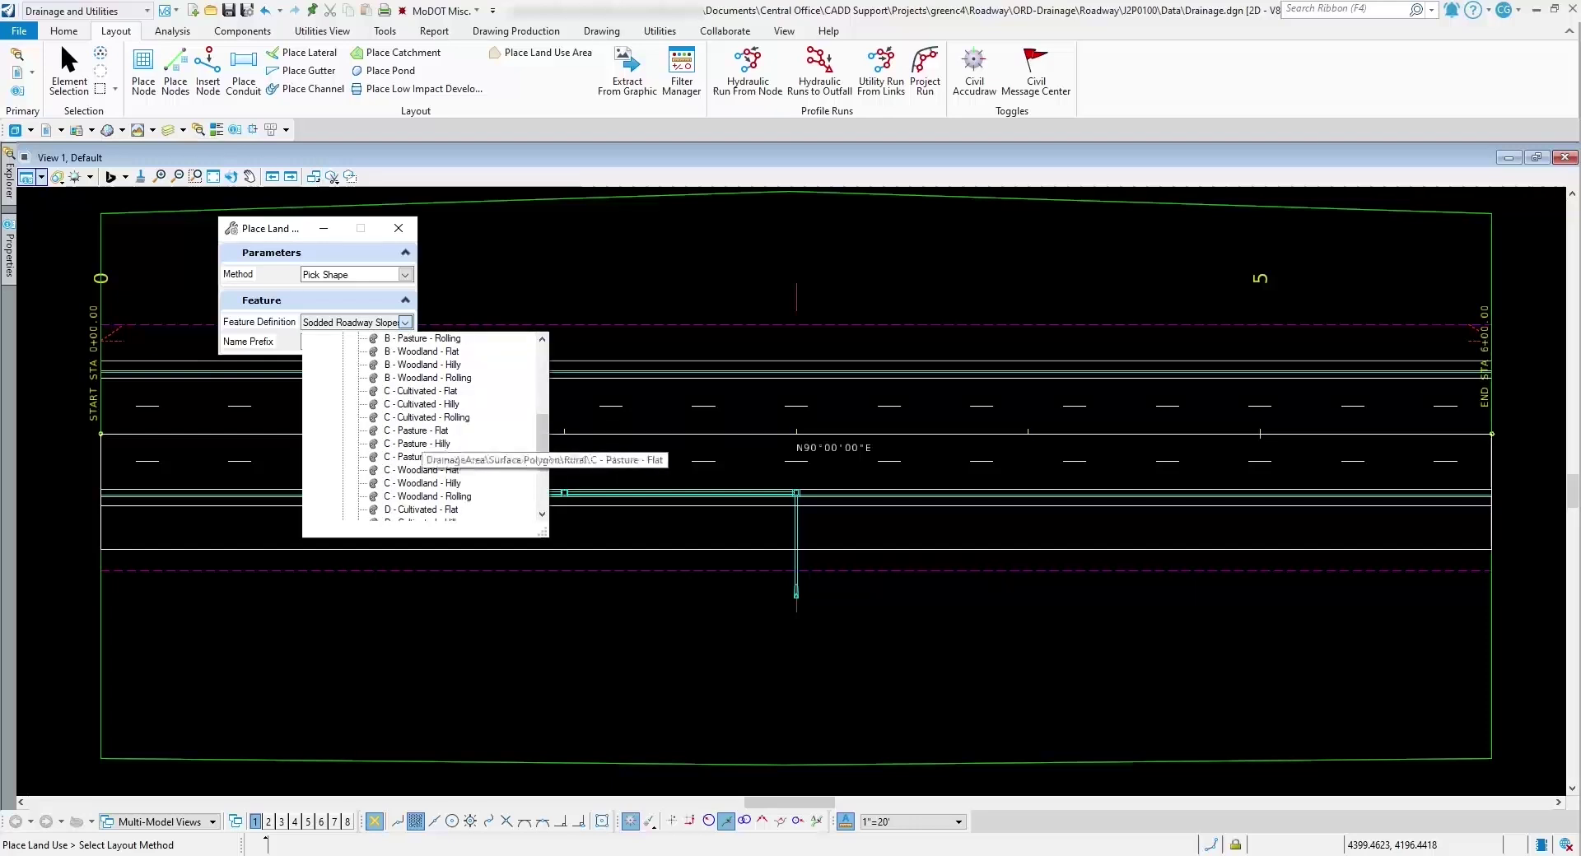
scroll(415, 449, "up", 3)
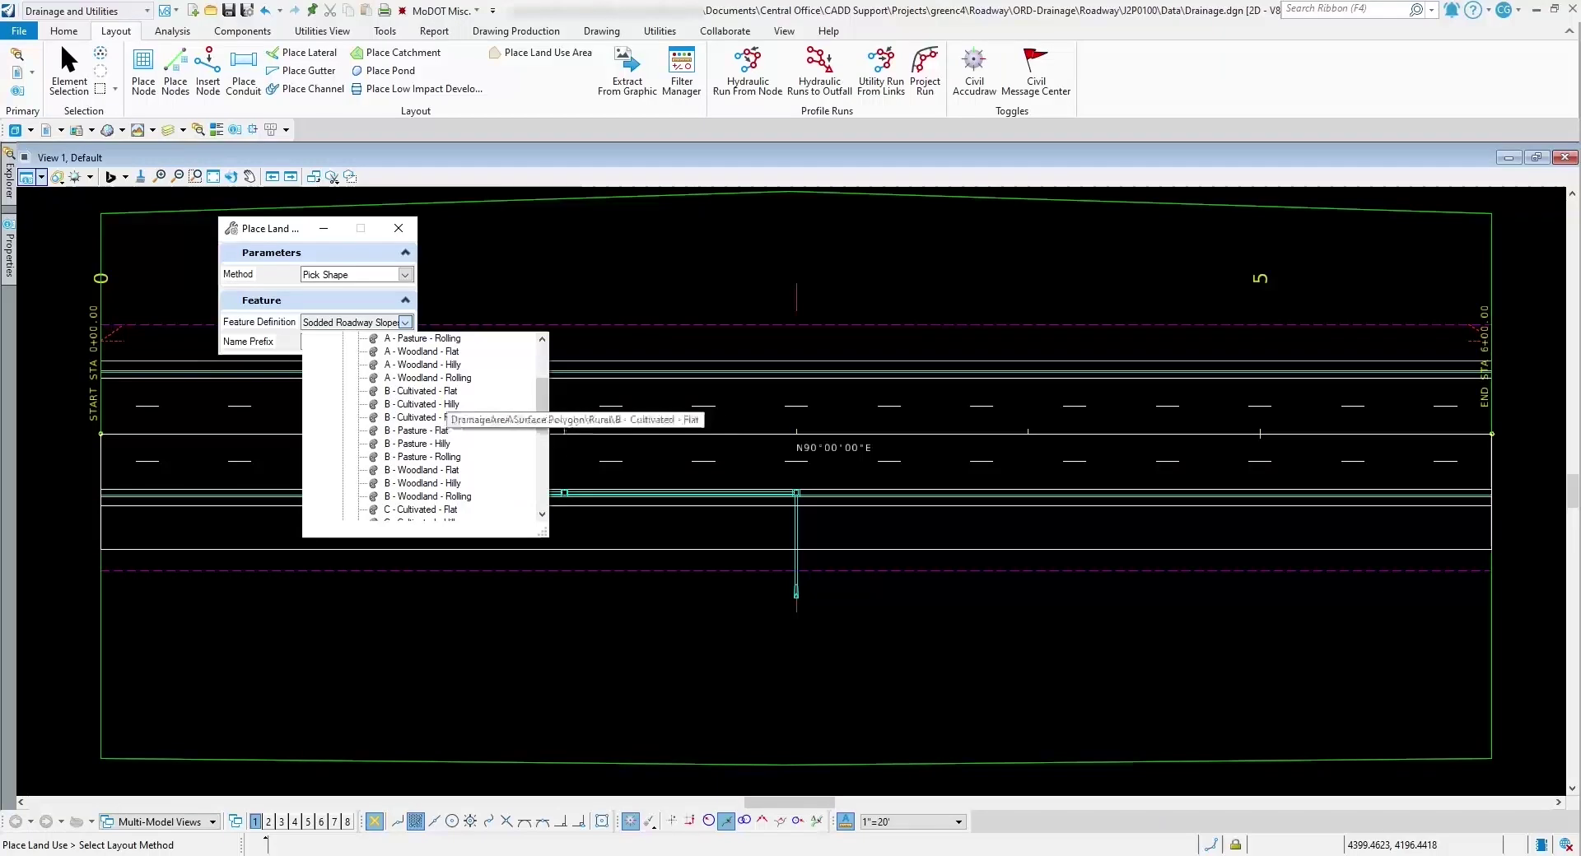
scroll(415, 424, "up", 3)
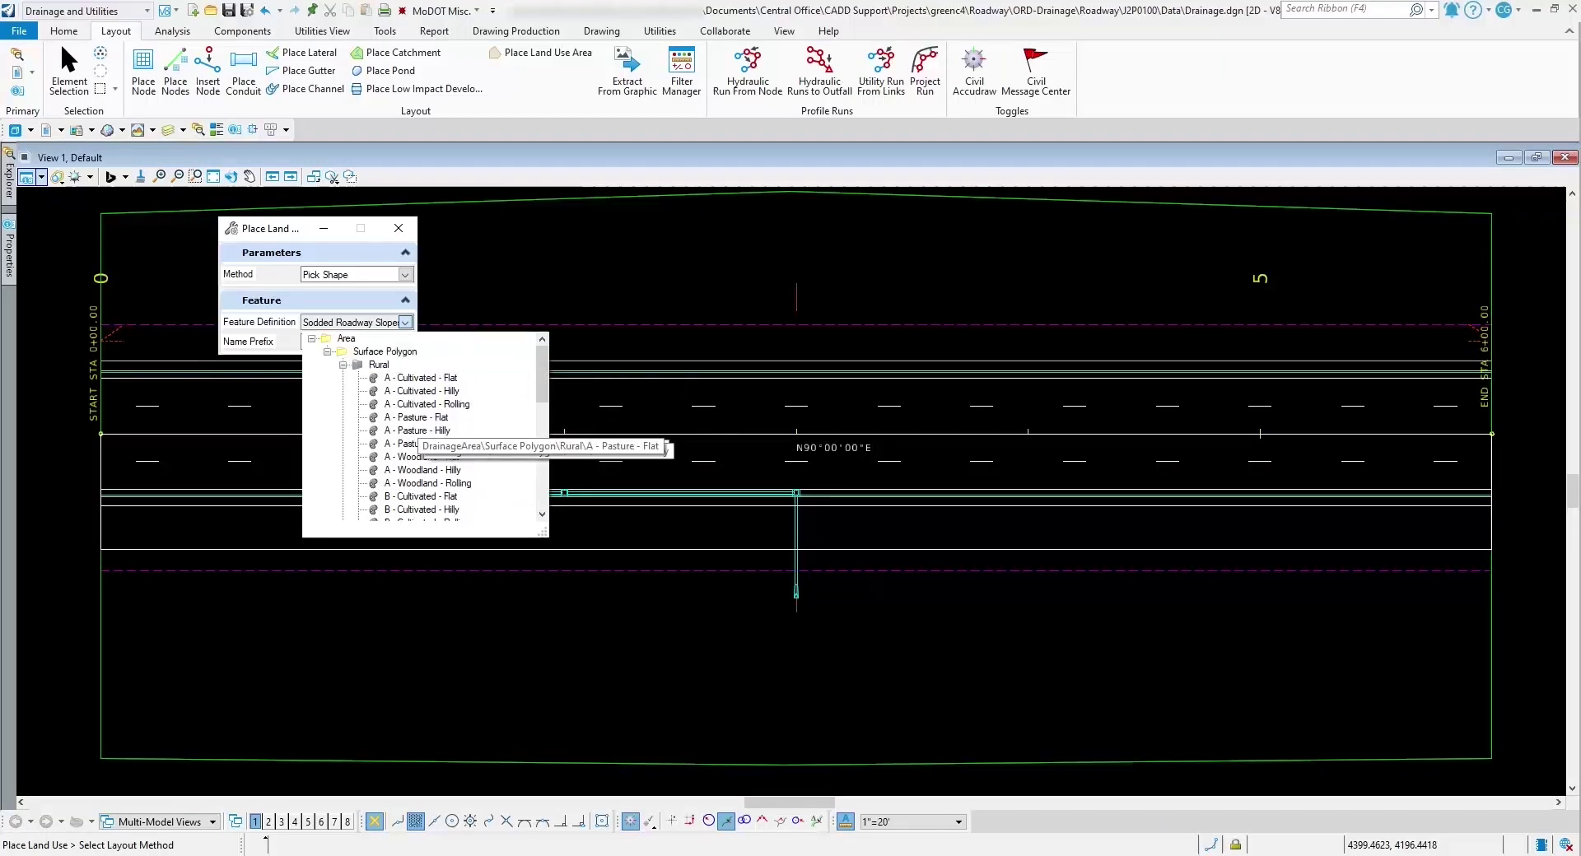
left_click(343, 364)
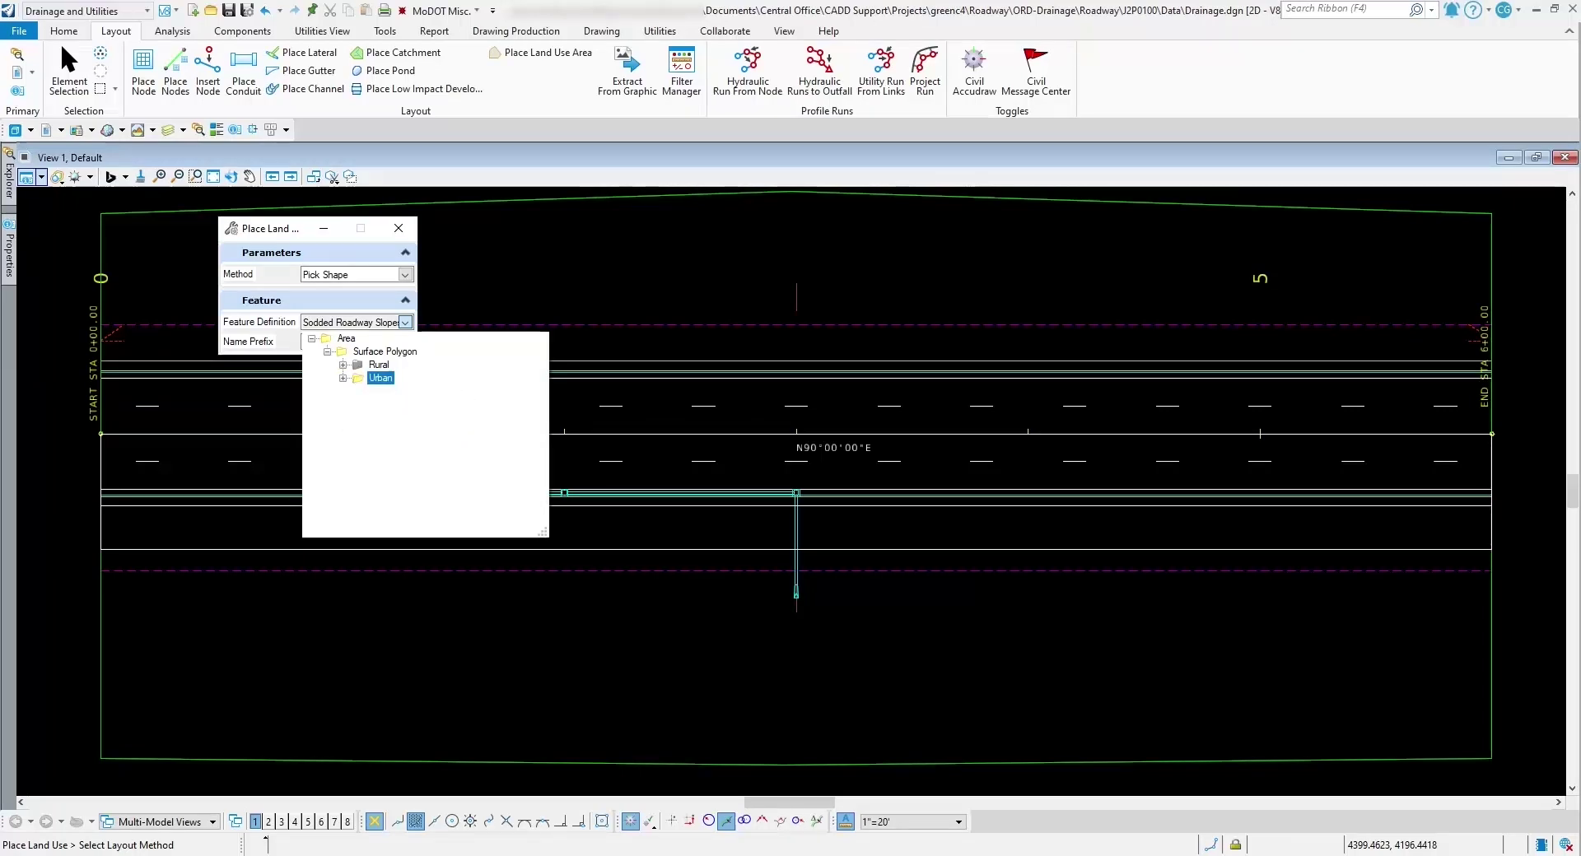
Choose Urban > Streets & Roofs as the land use feature definition
left_click(342, 378)
scroll(420, 412, "down", 5)
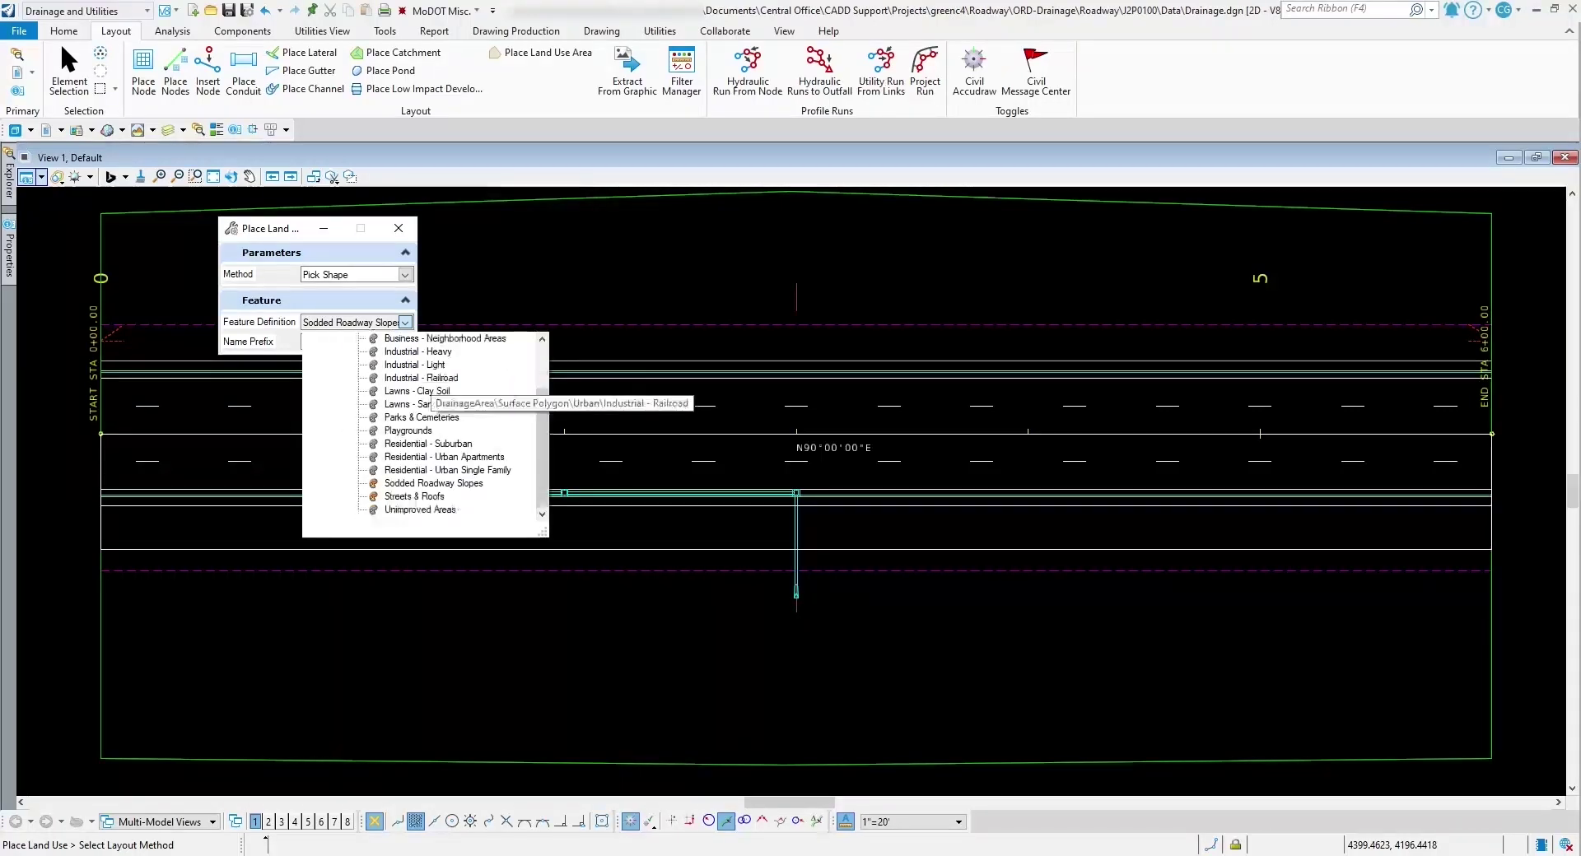
scroll(428, 445, "up", 5)
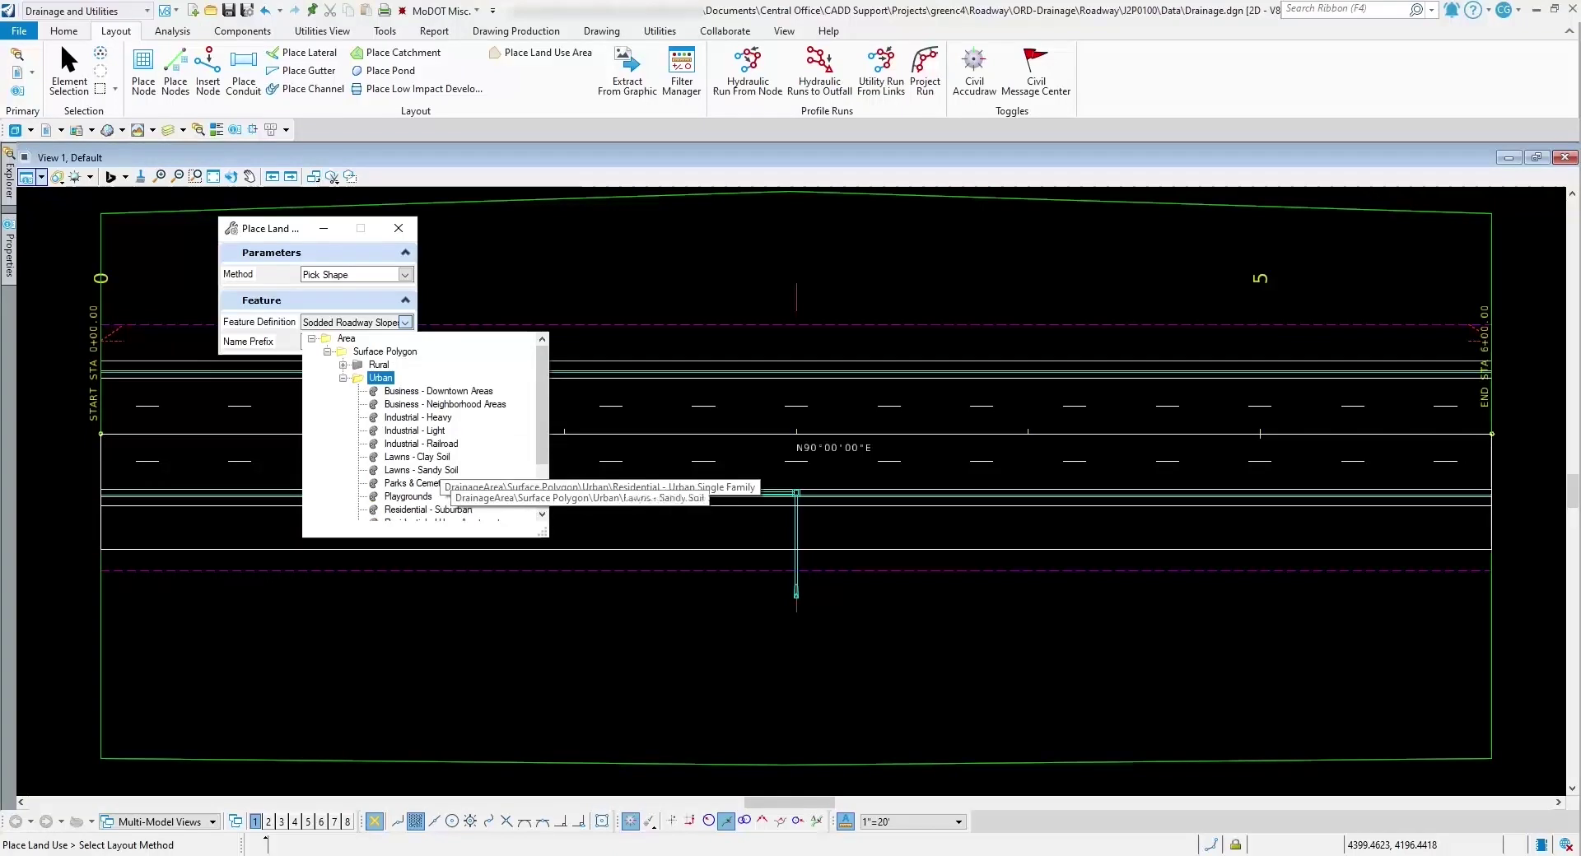
left_click(568, 547)
left_click(387, 322)
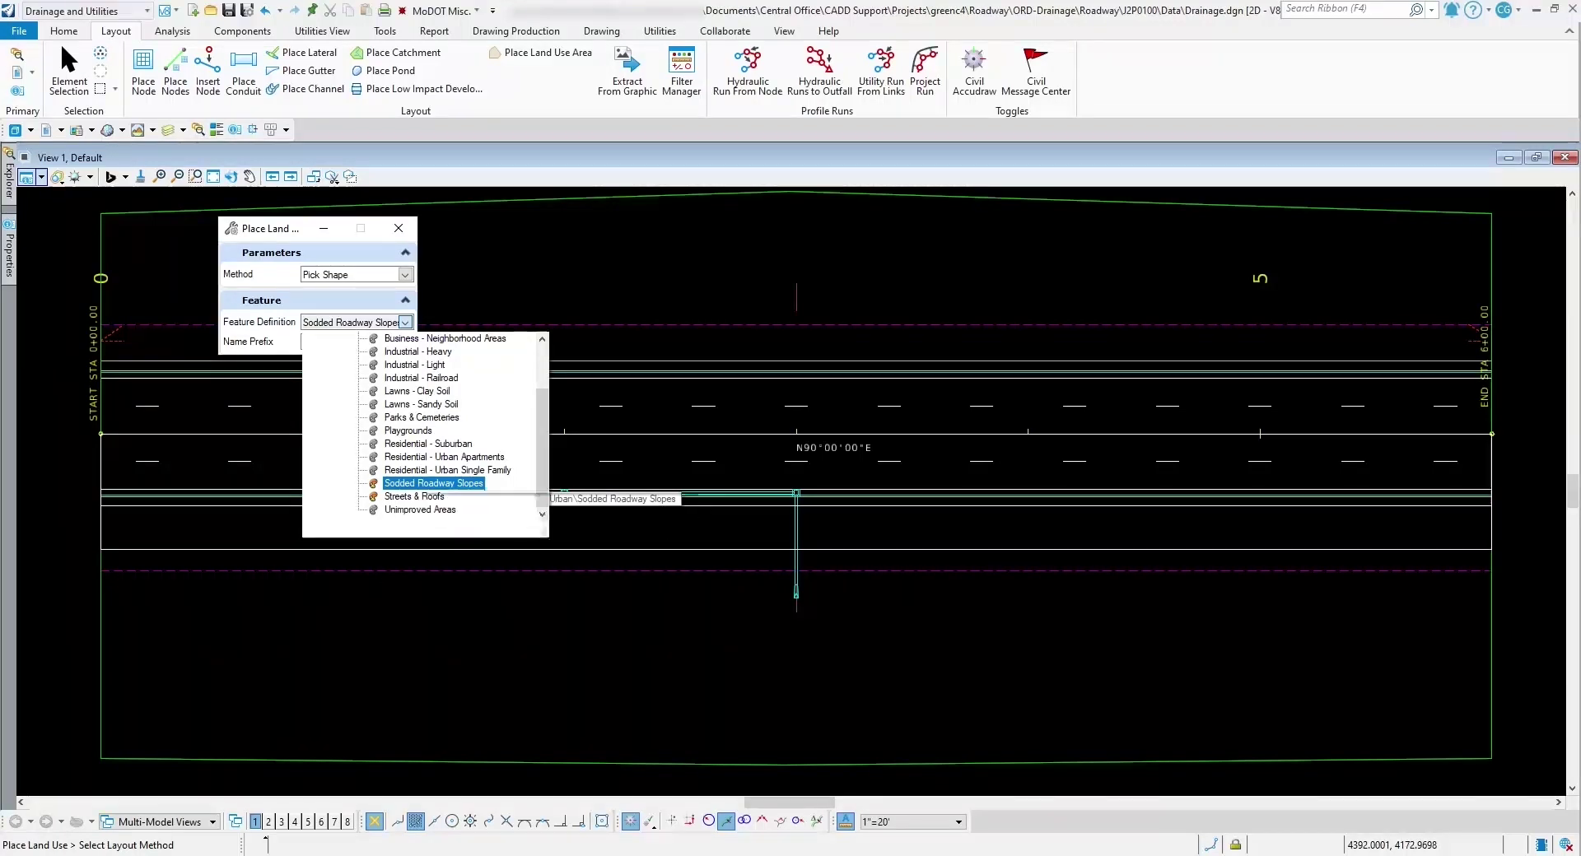
scroll(407, 486, "up", 3)
scroll(379, 397, "down", 3)
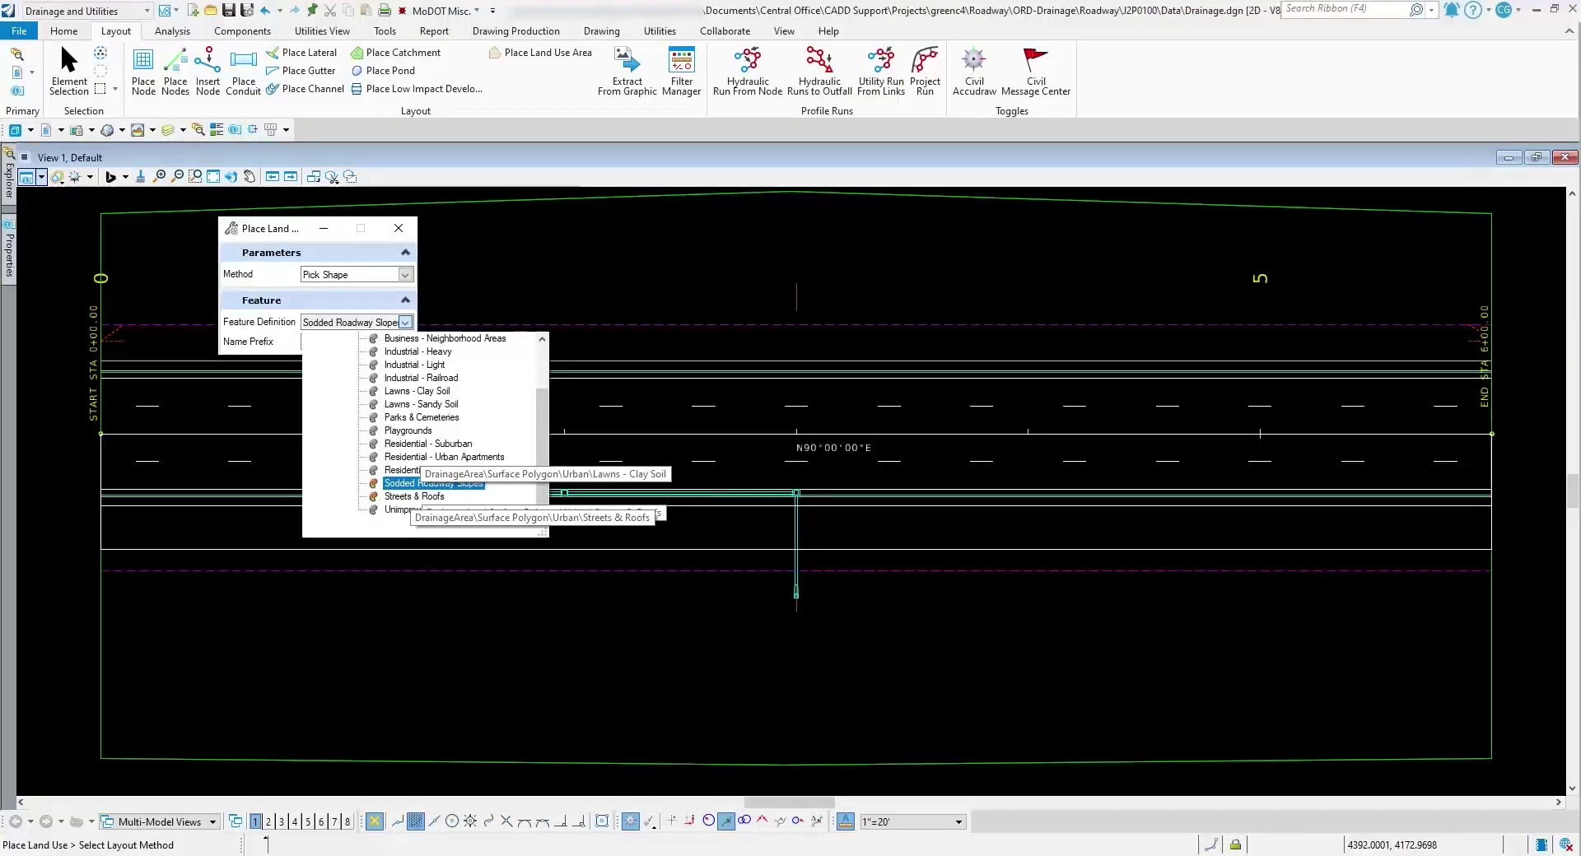
left_click(414, 497)
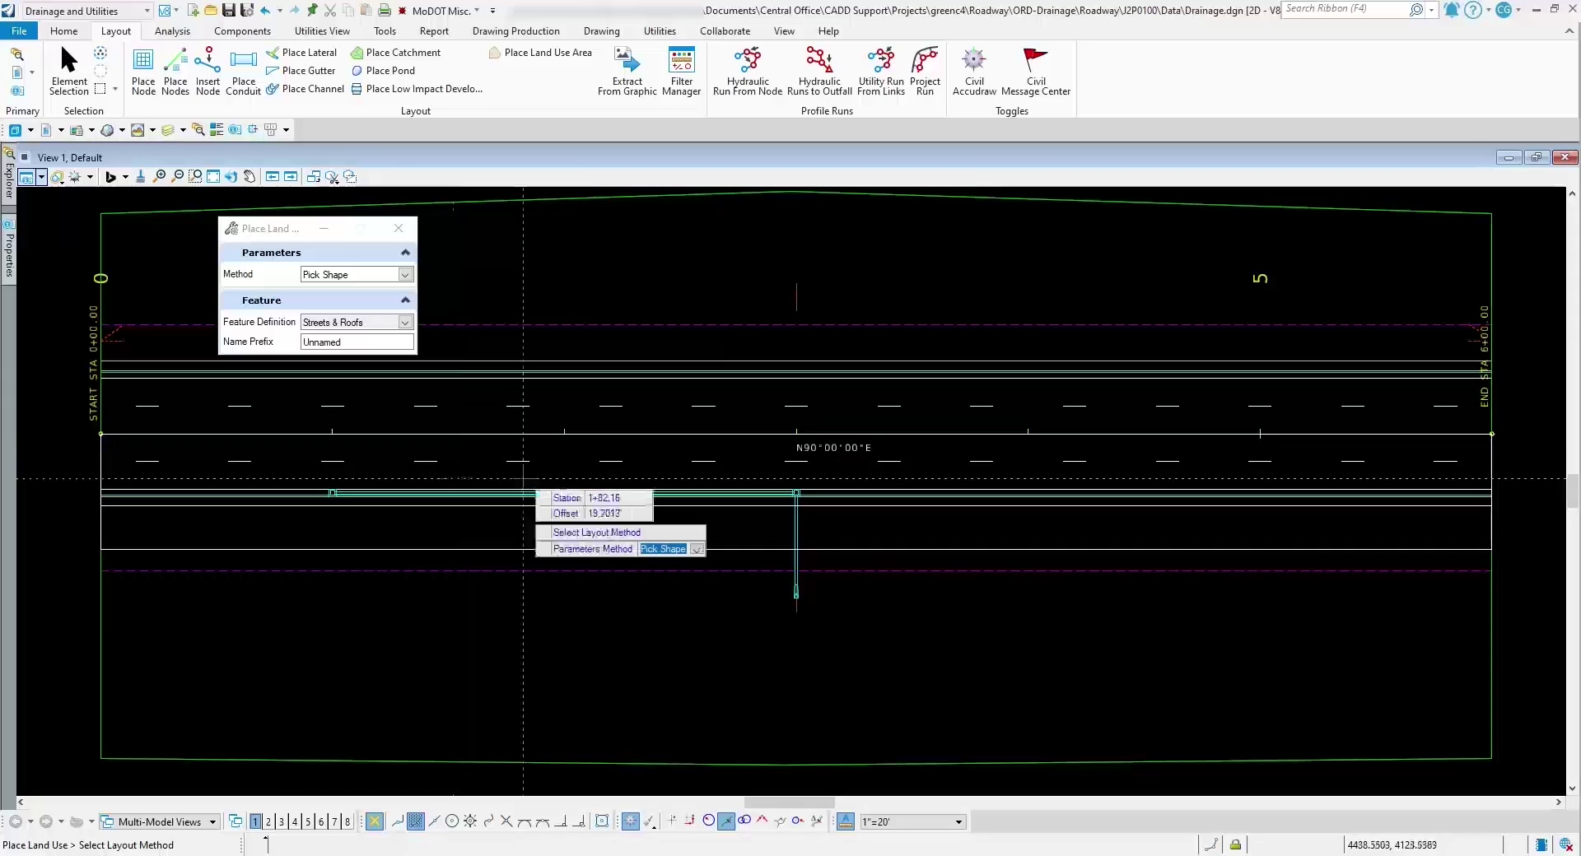
Accept Pick Shape and pick the roadway shape to create the Streets & Roofs area
left_click(505, 525)
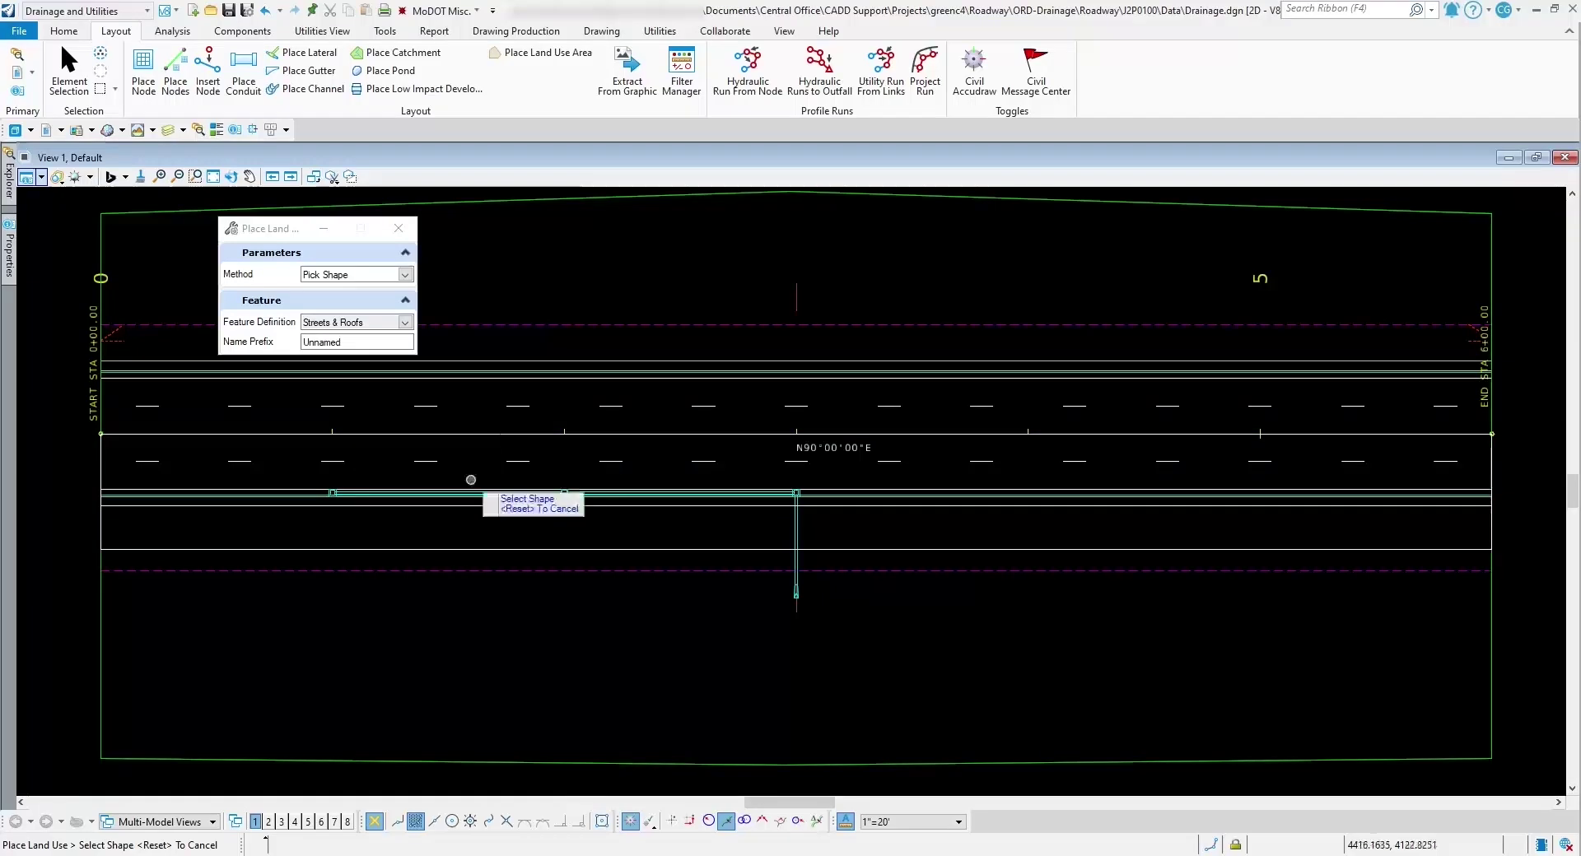
scroll(173, 506, "up", 1)
scroll(173, 504, "up", 1)
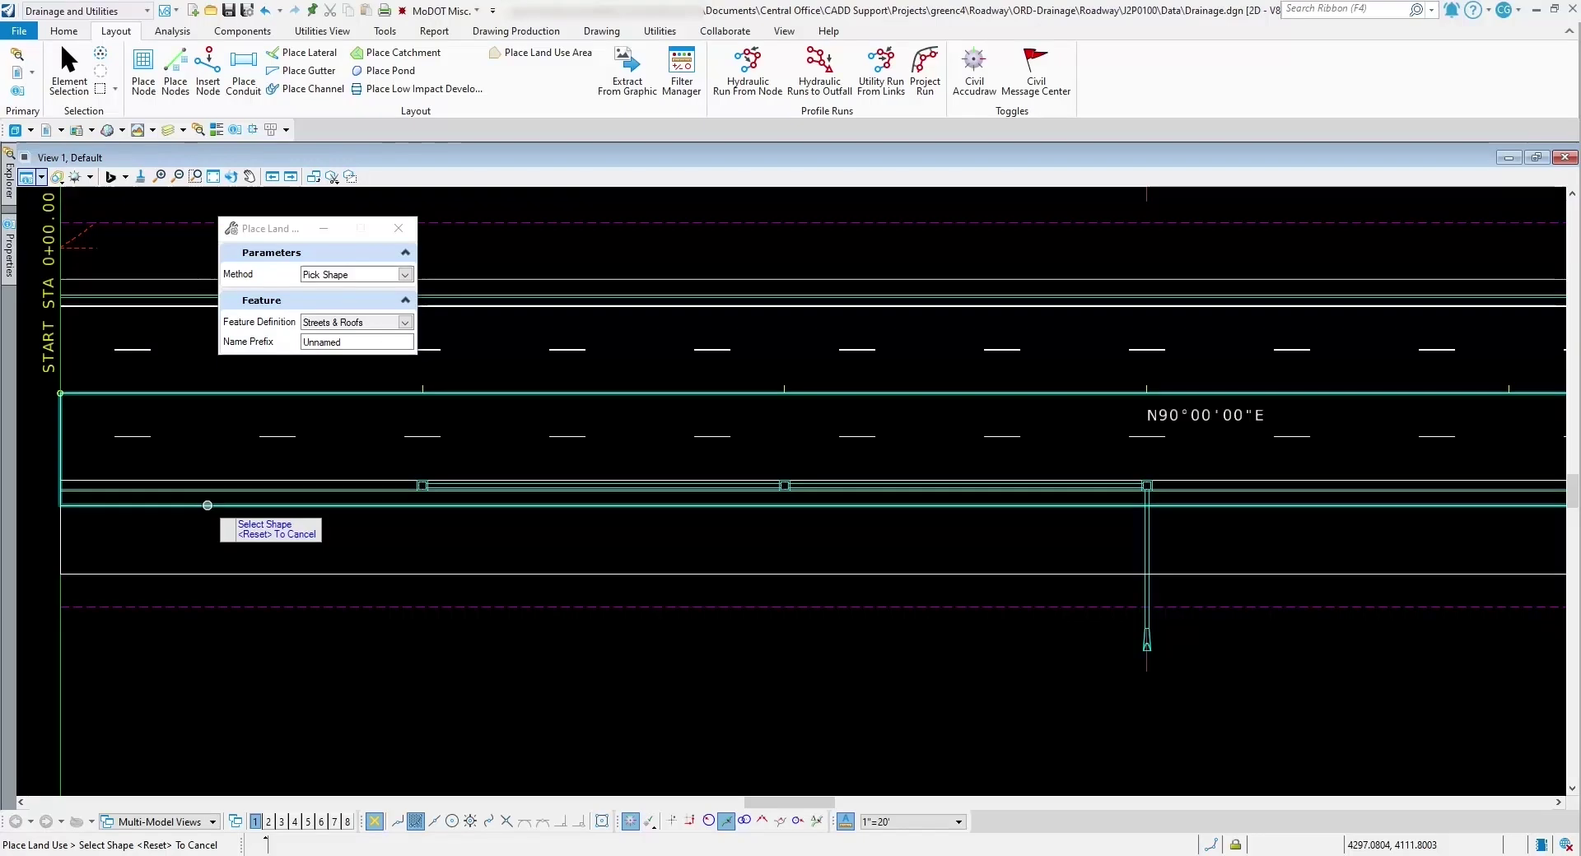
left_click(207, 505)
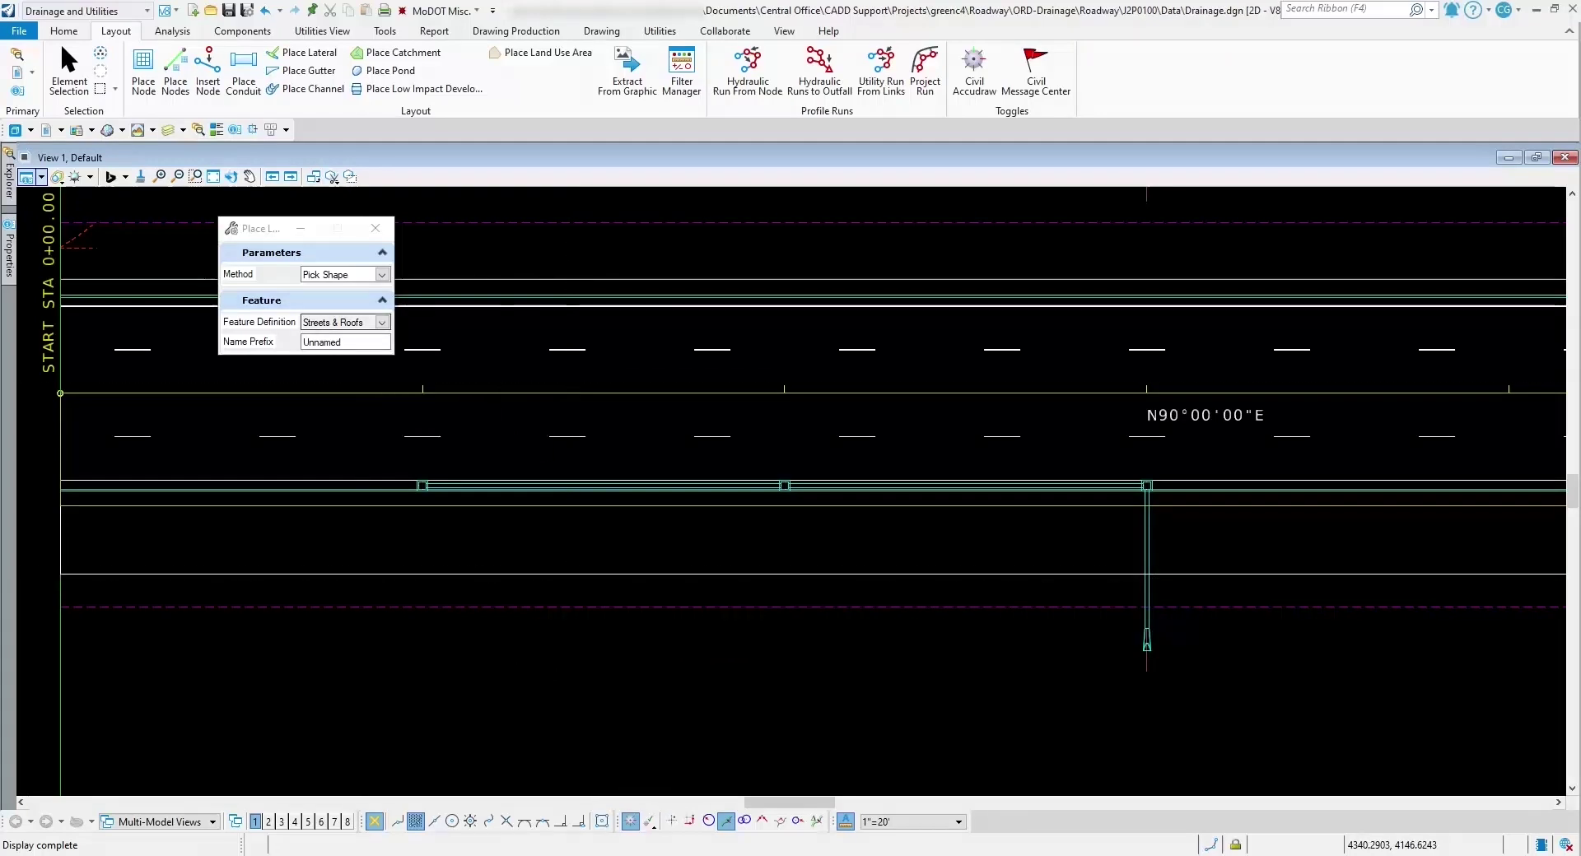
Switch to Sodded Roadway Slopes, pick the slope strip below the roadway, then exit the tool
left_click(382, 322)
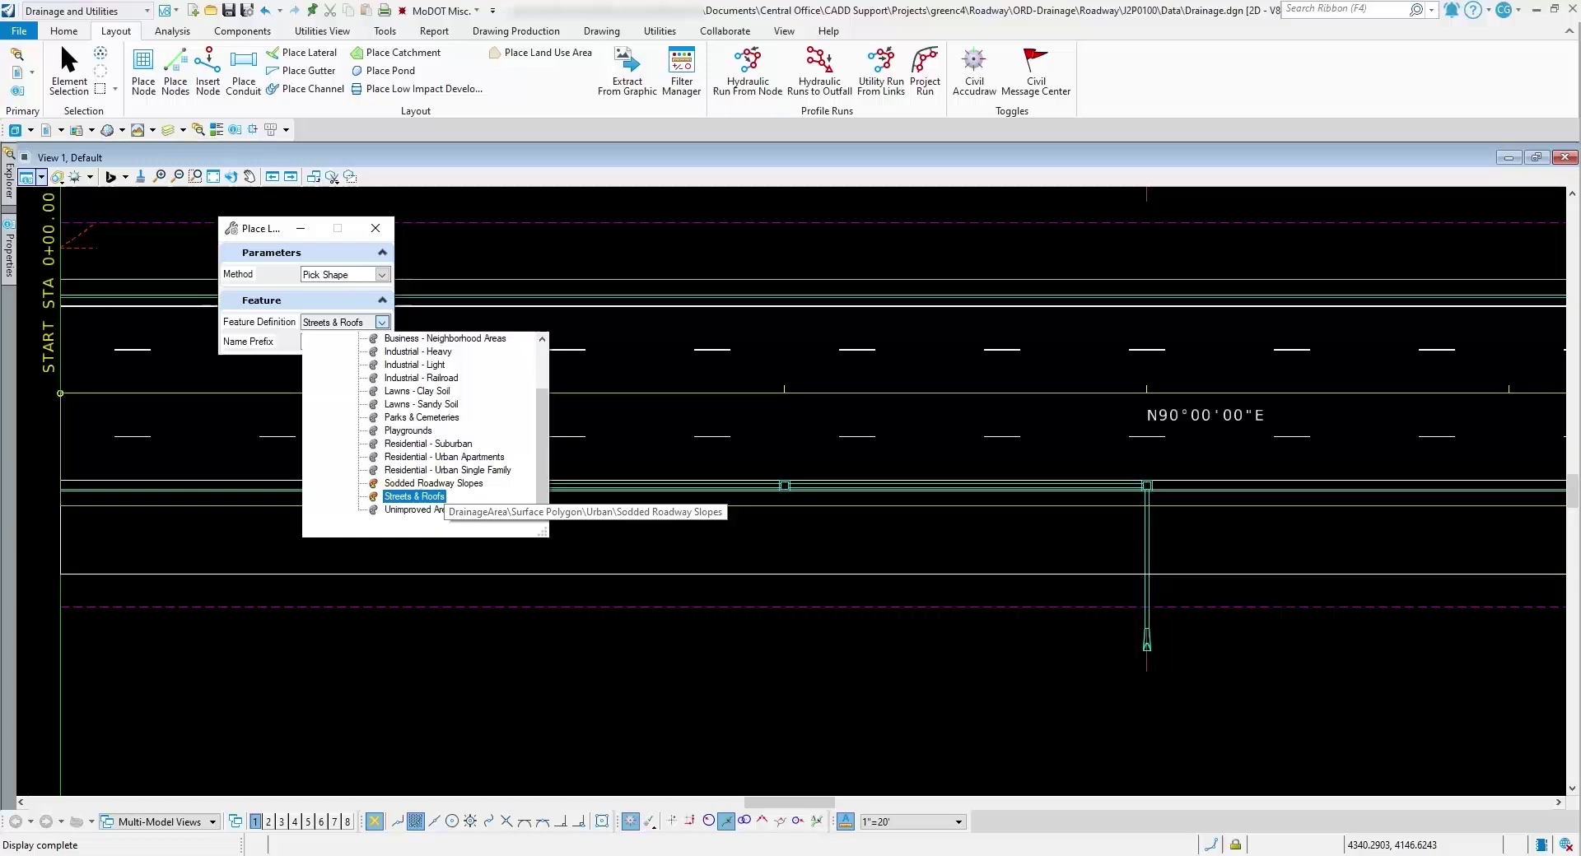
left_click(414, 497)
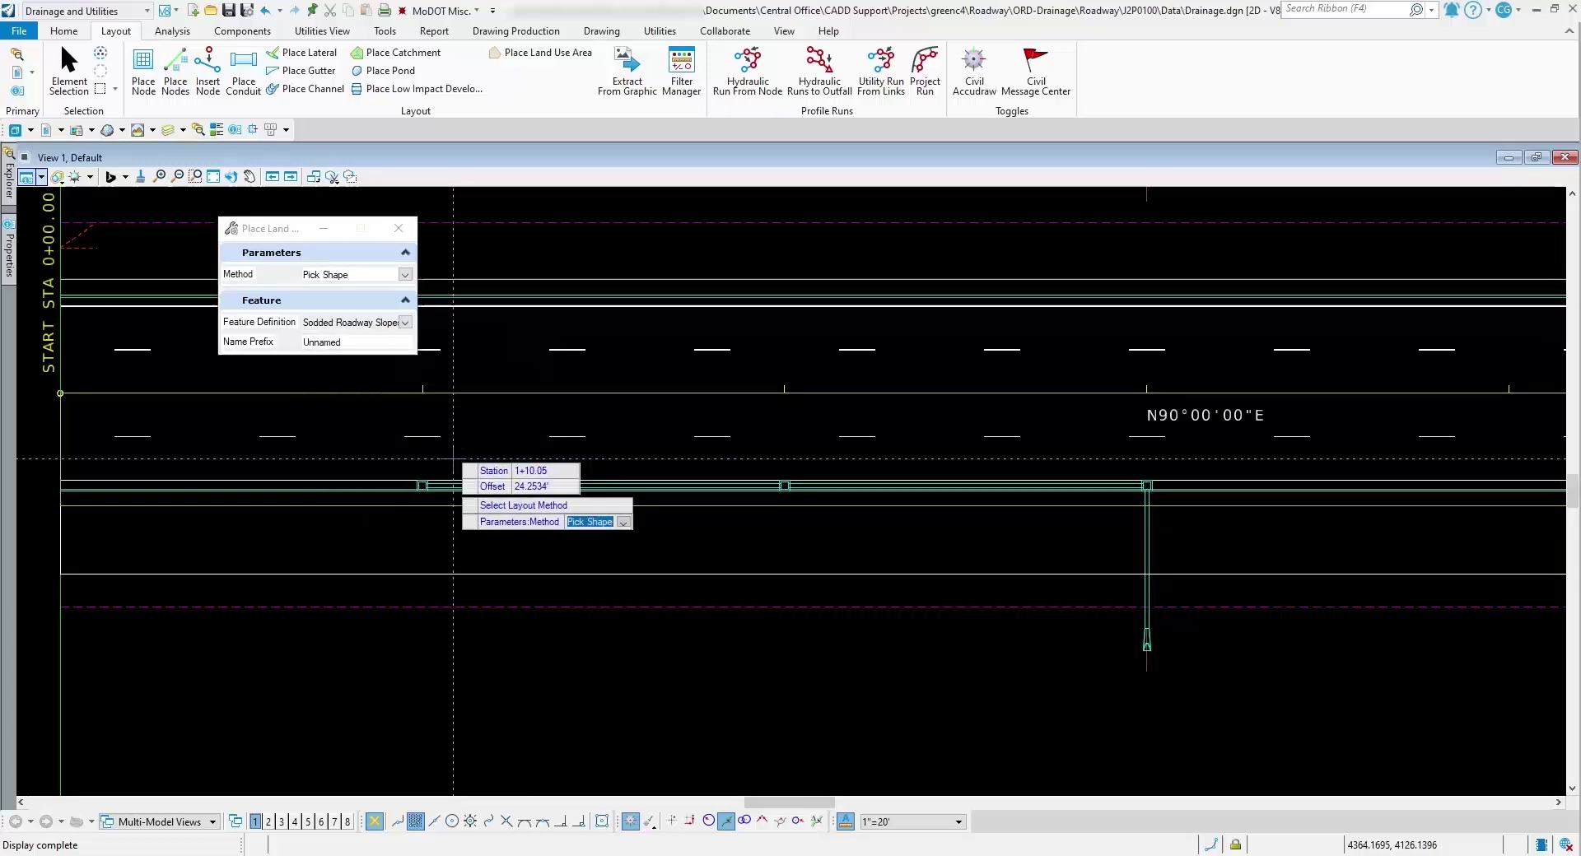
left_click(422, 540)
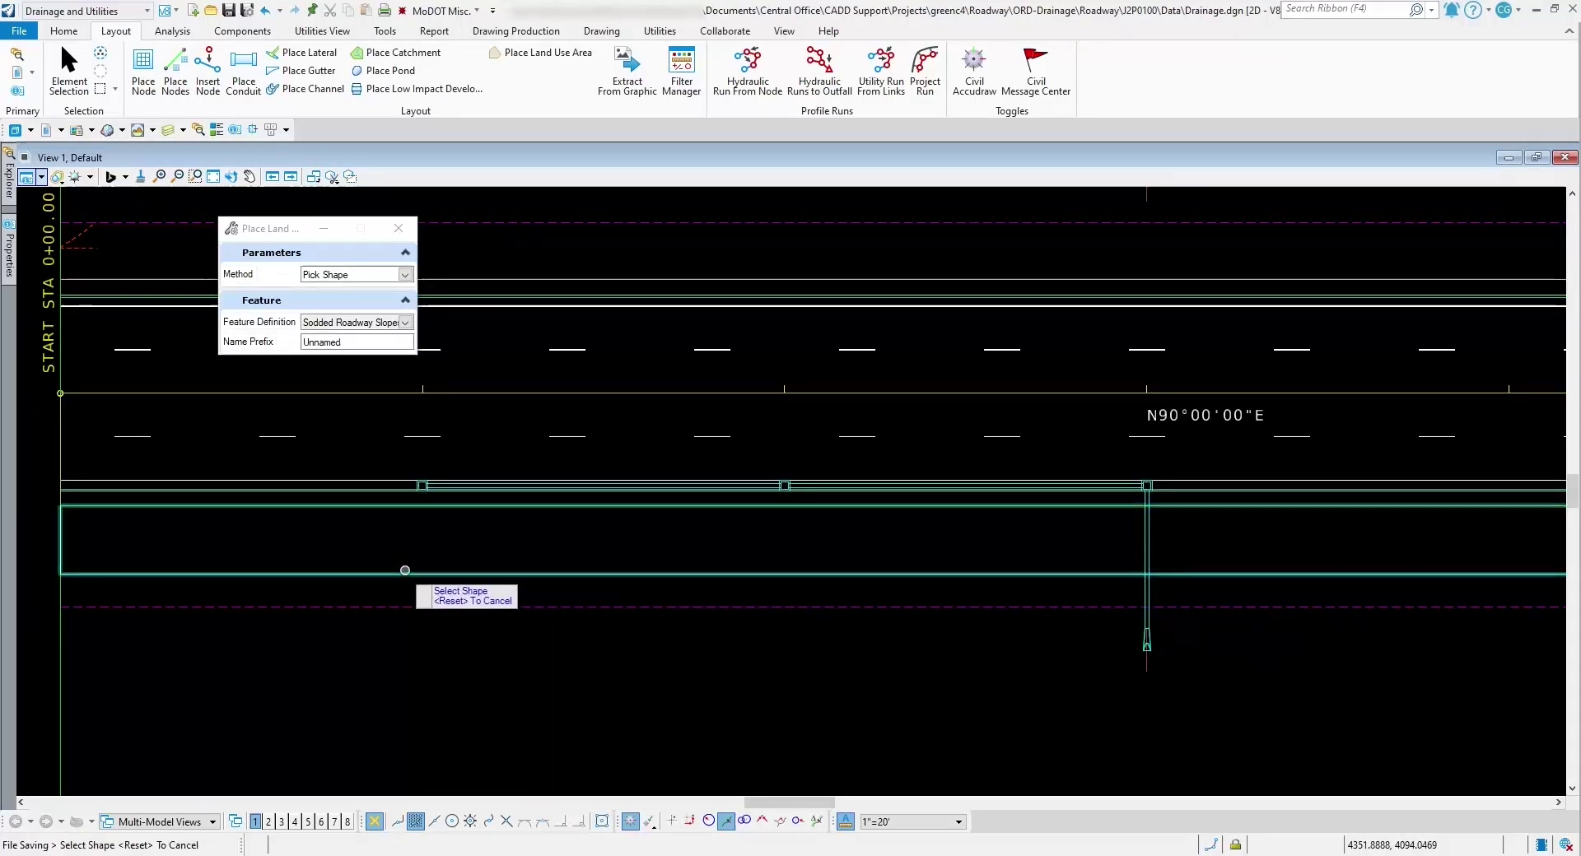
left_click(407, 573)
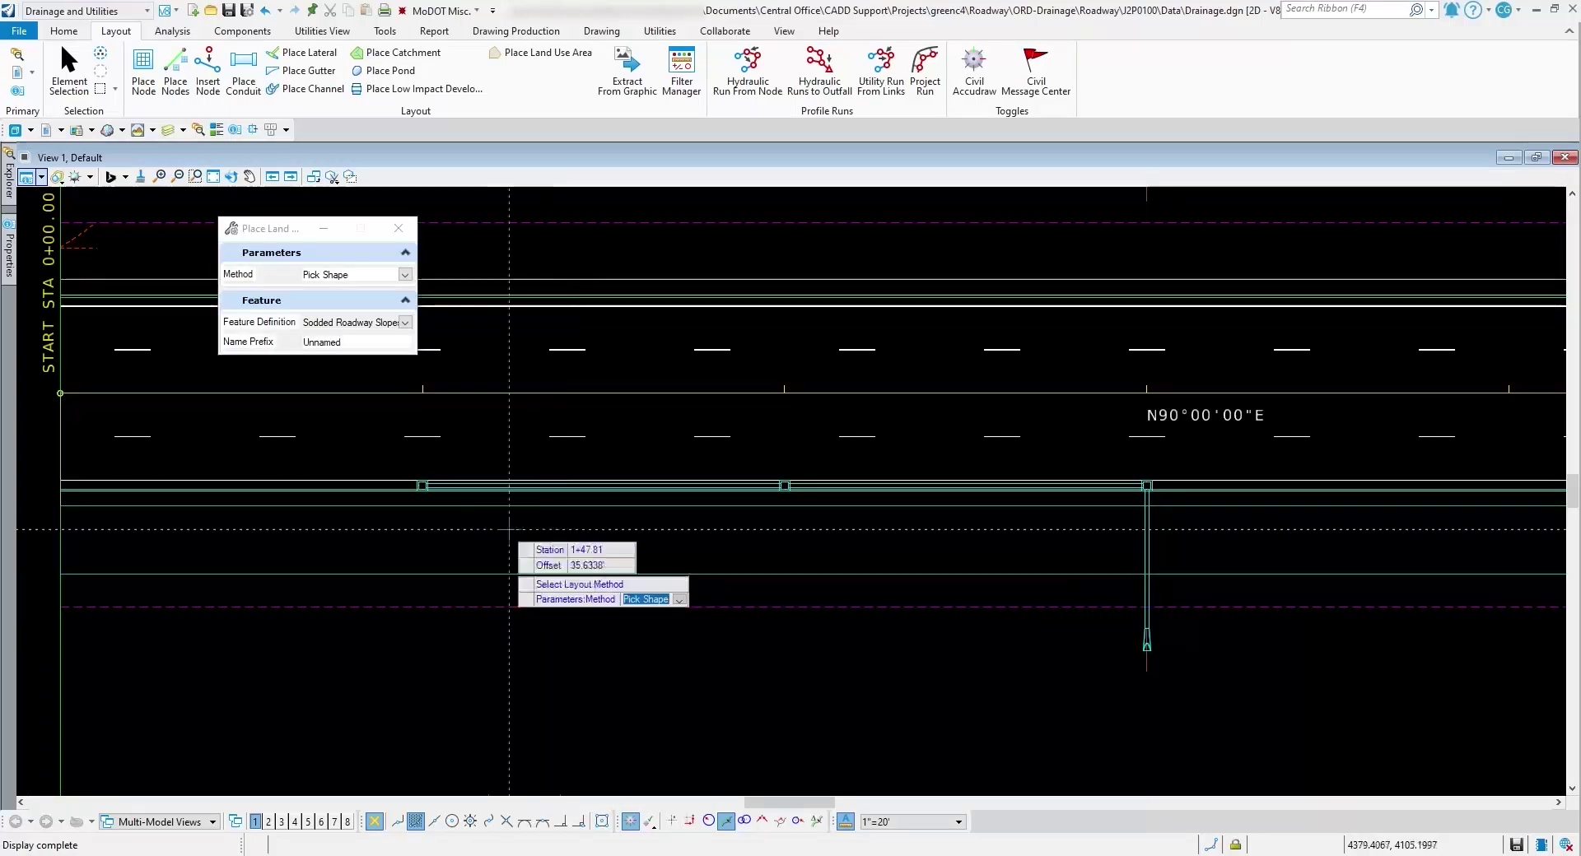
right_click(484, 524)
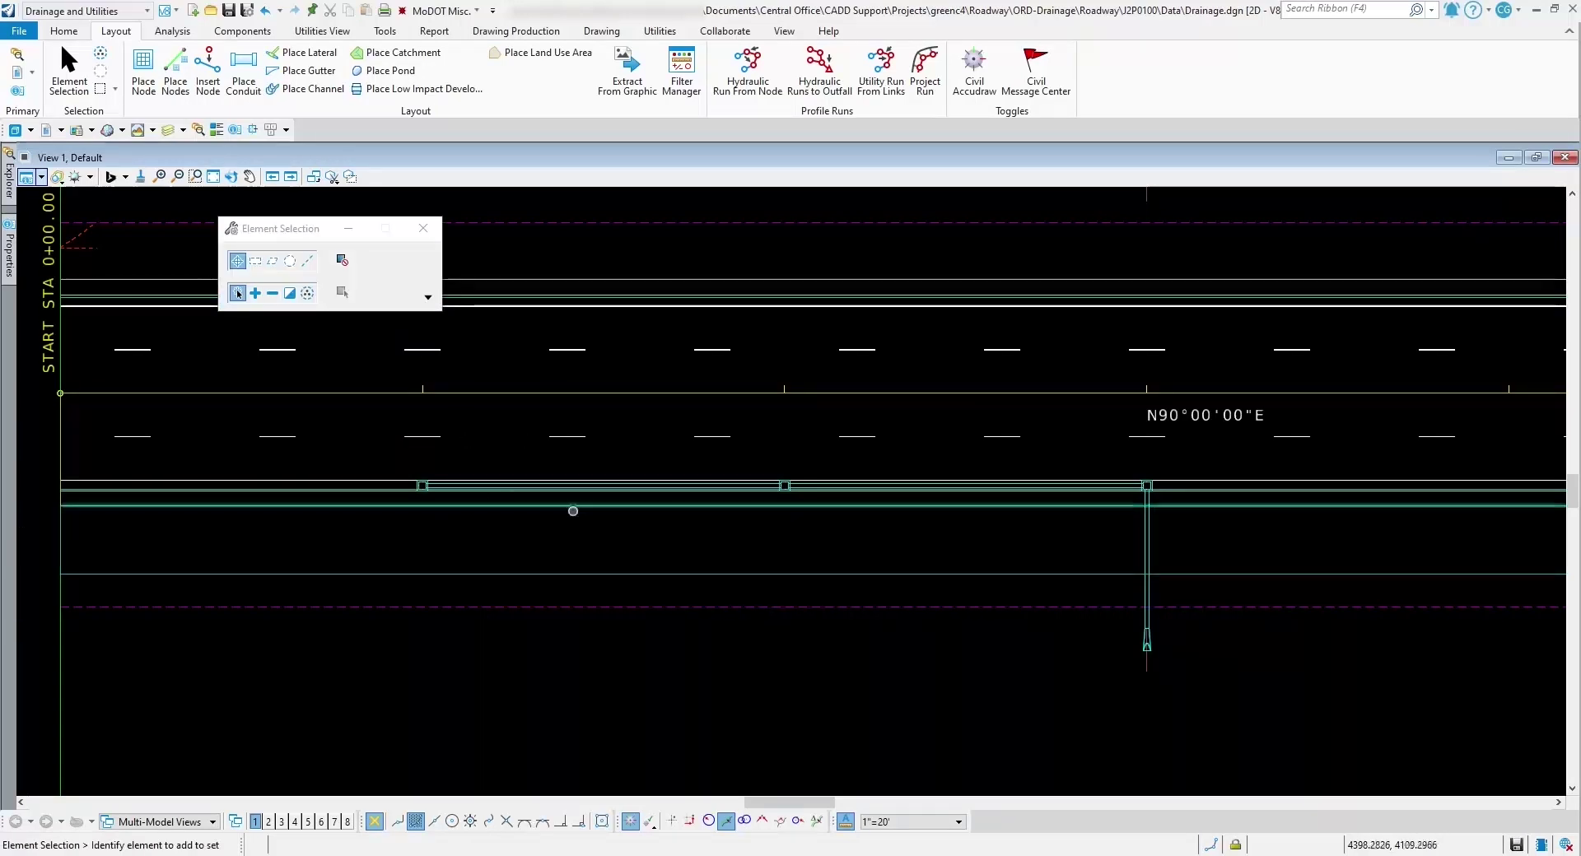
Zoom in, select land use polygon Unnamed1, and choose its properties quick action
scroll(218, 394, "down", 5)
scroll(605, 404, "up", 3)
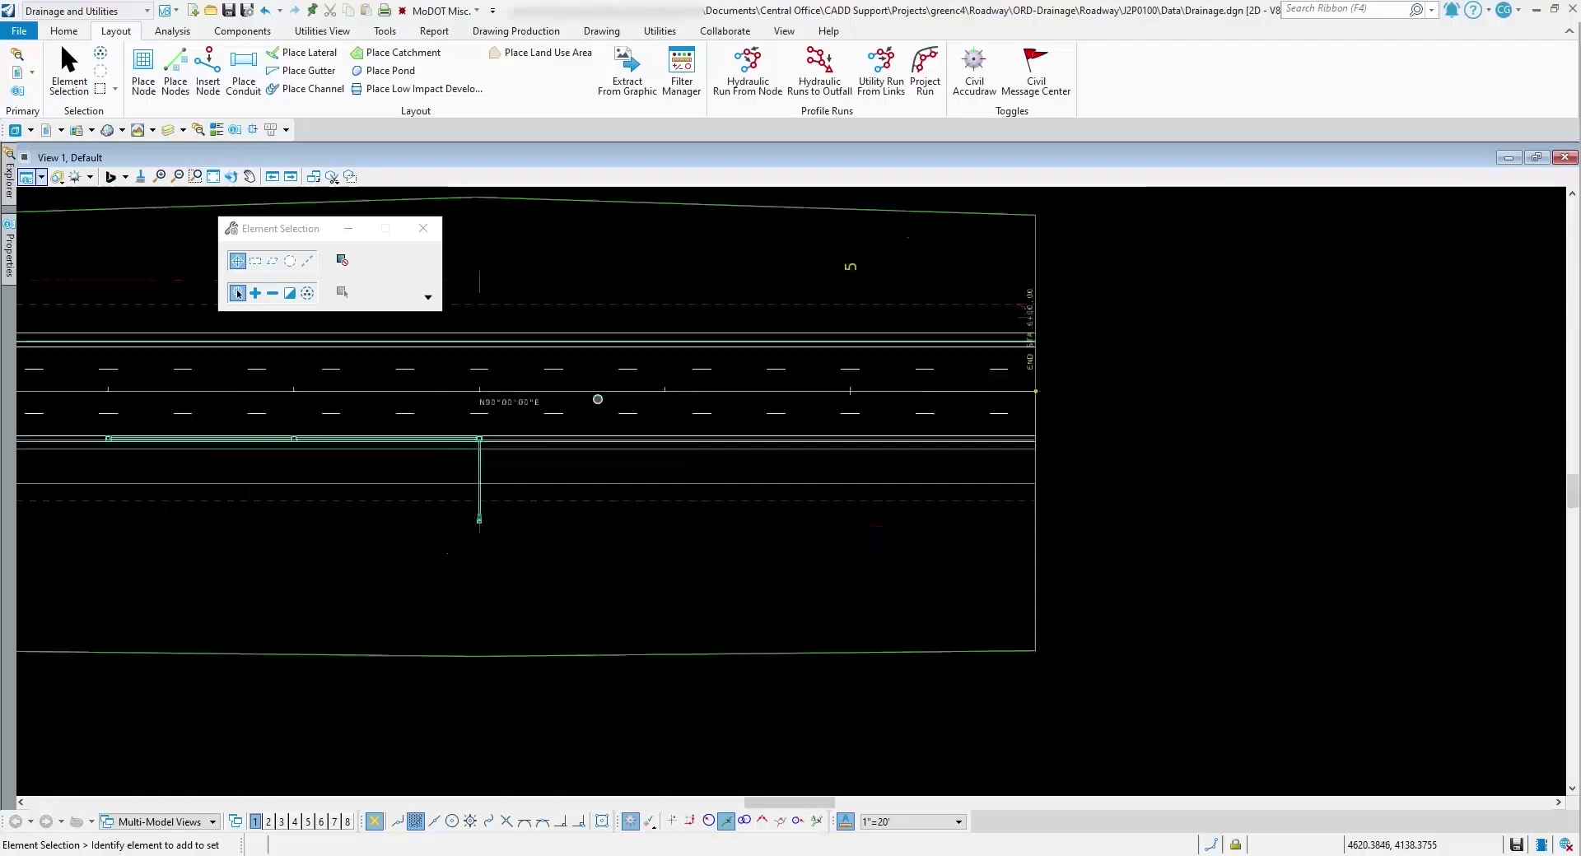
scroll(329, 397, "down", 3)
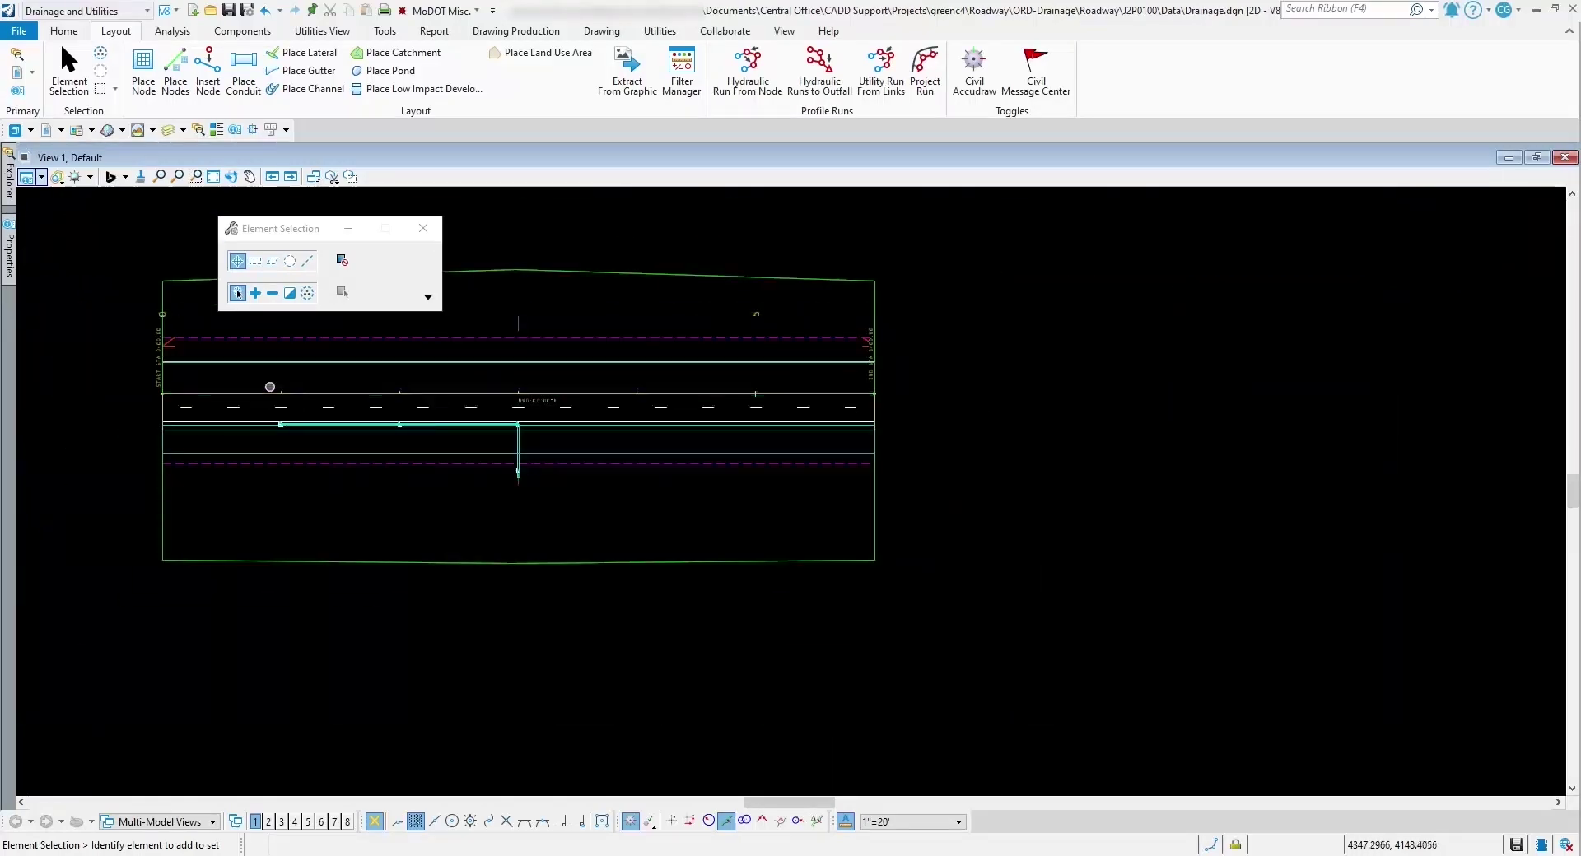
scroll(227, 429, "up", 2)
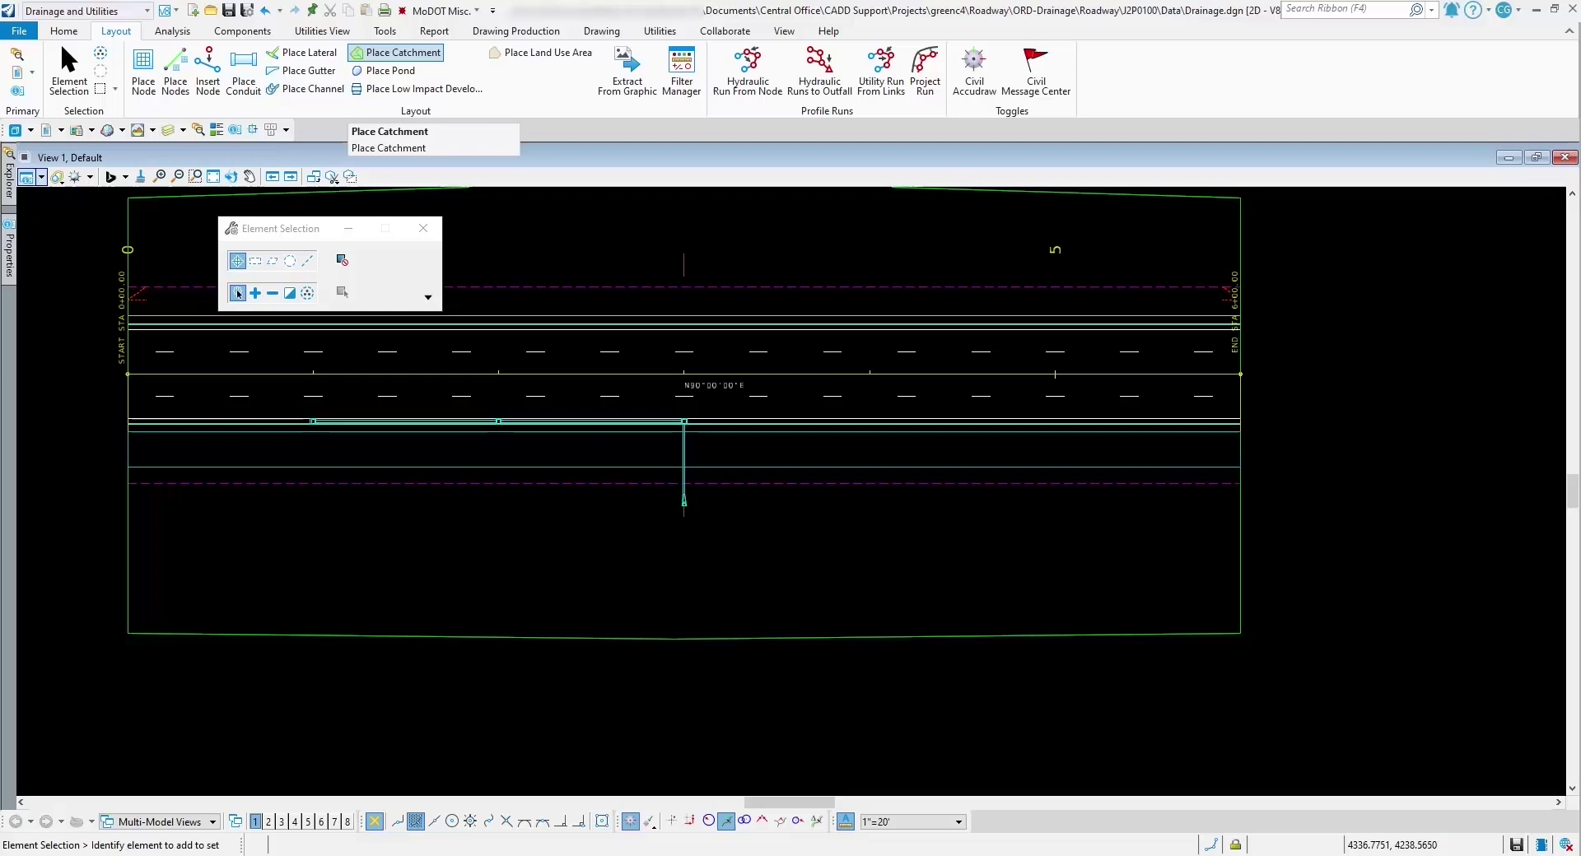
scroll(319, 377, "up", 1)
scroll(318, 378, "up", 1)
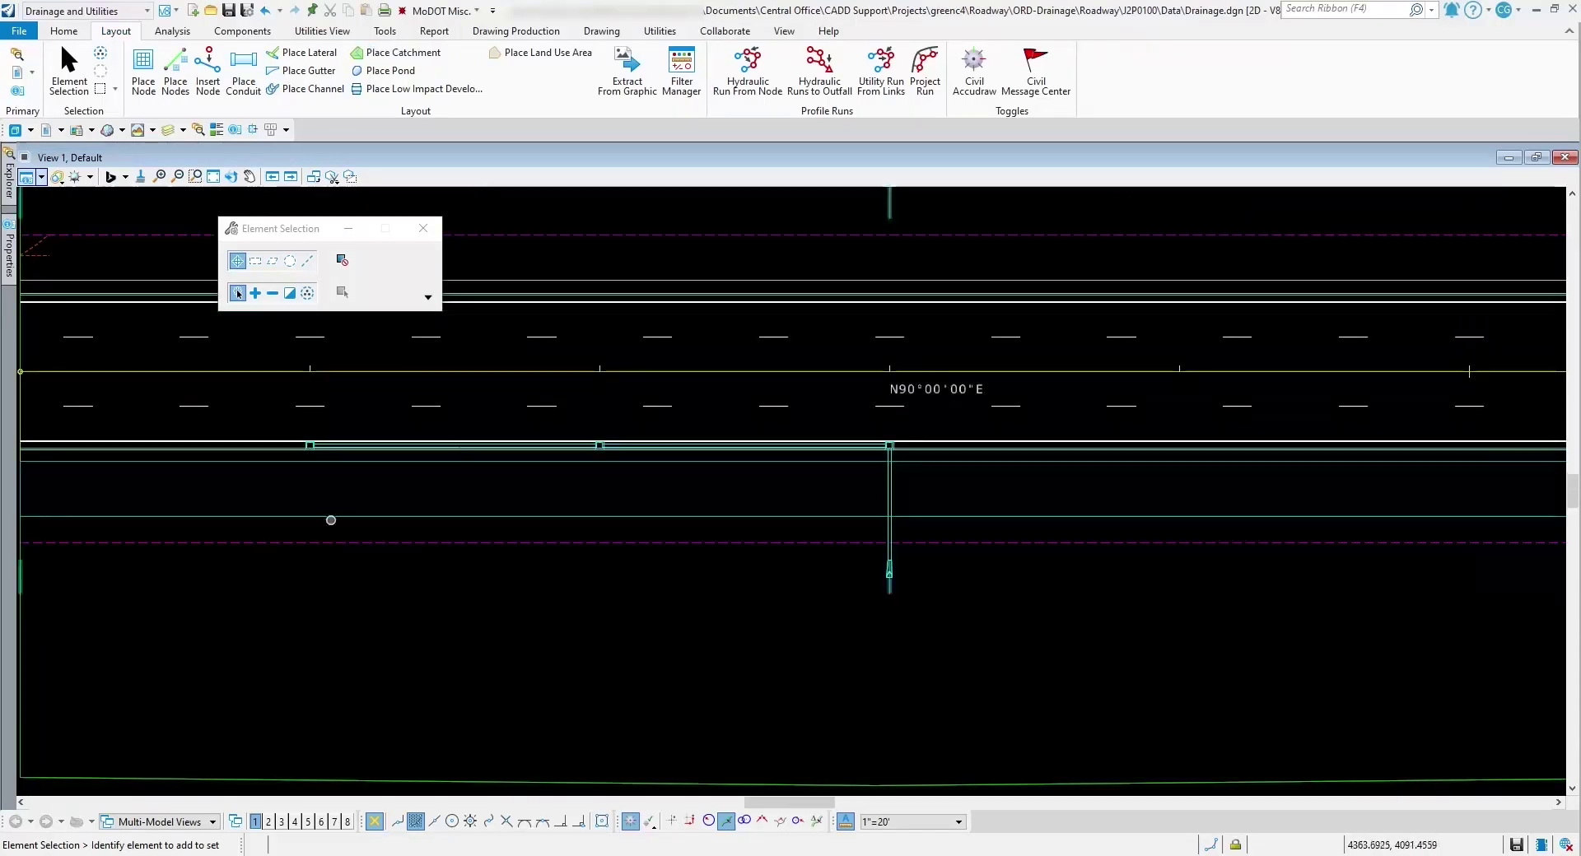
left_click(335, 515)
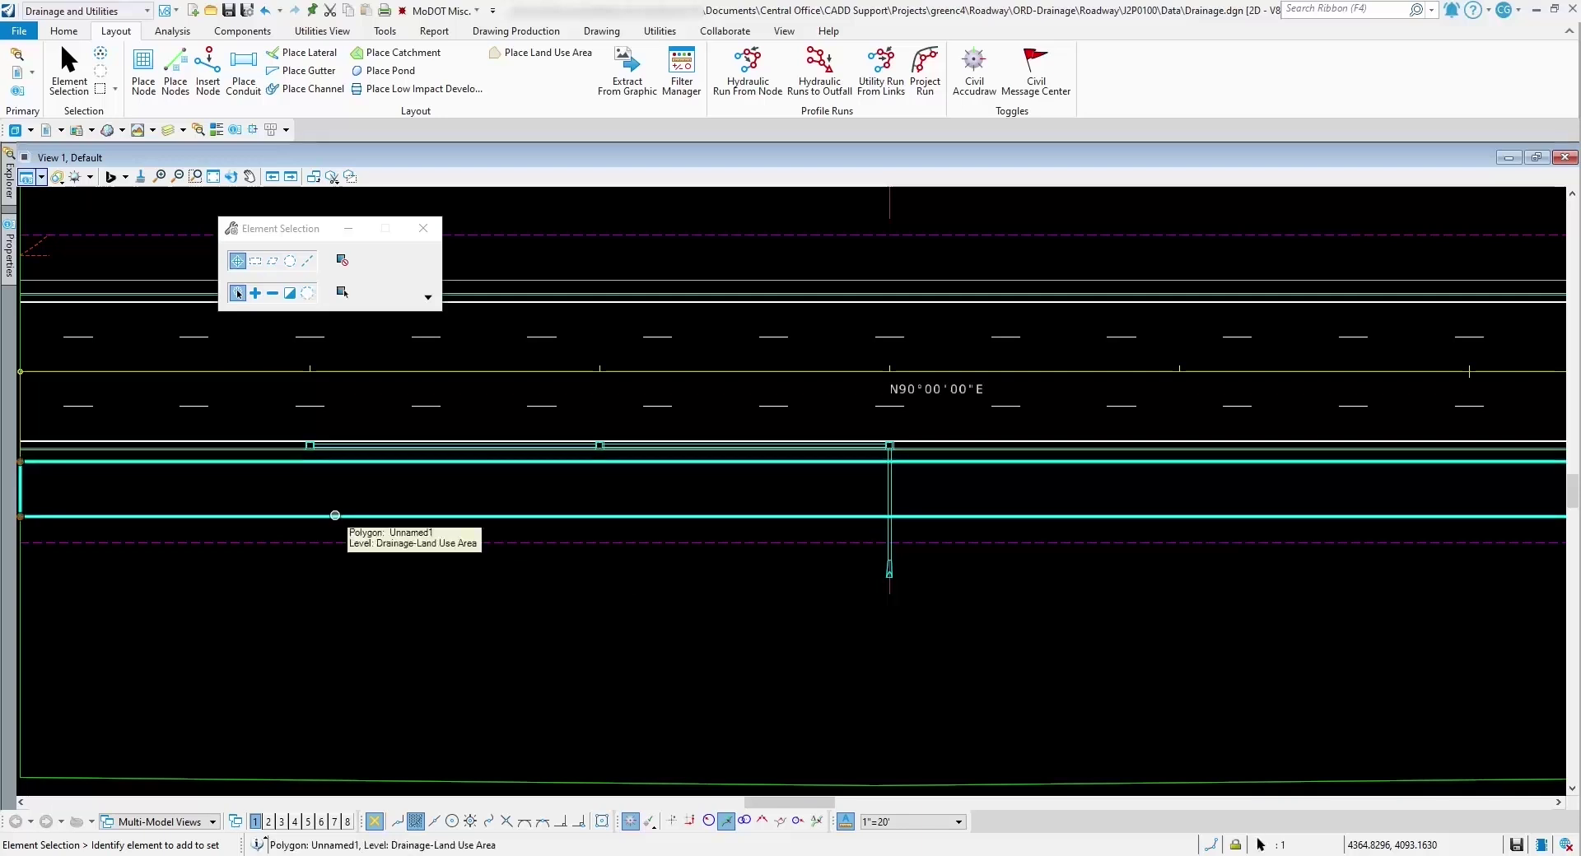
mouse_move(370, 517)
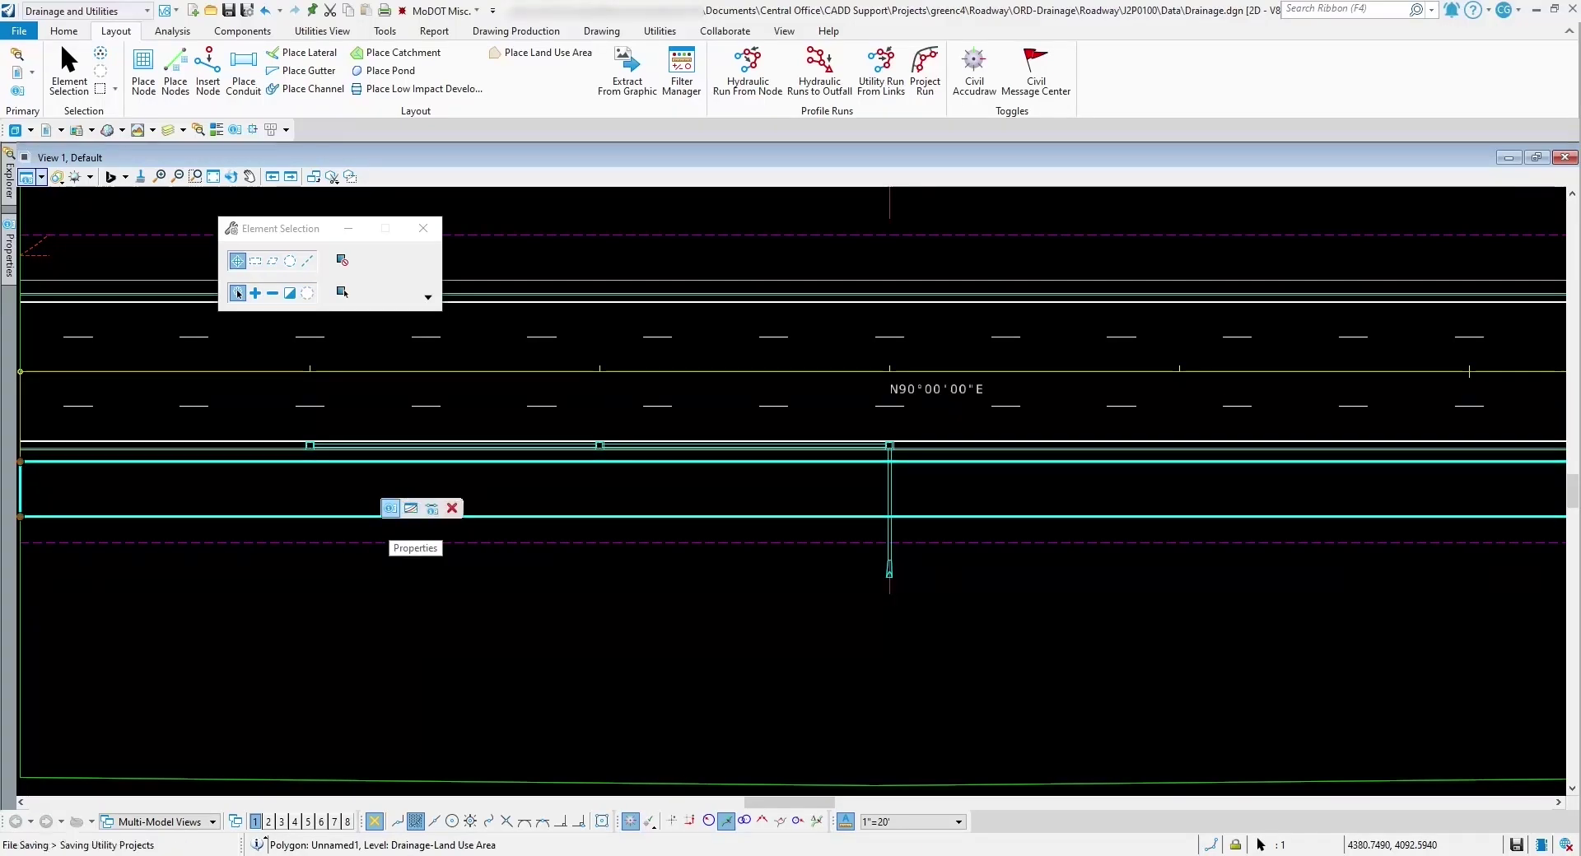
left_click(390, 508)
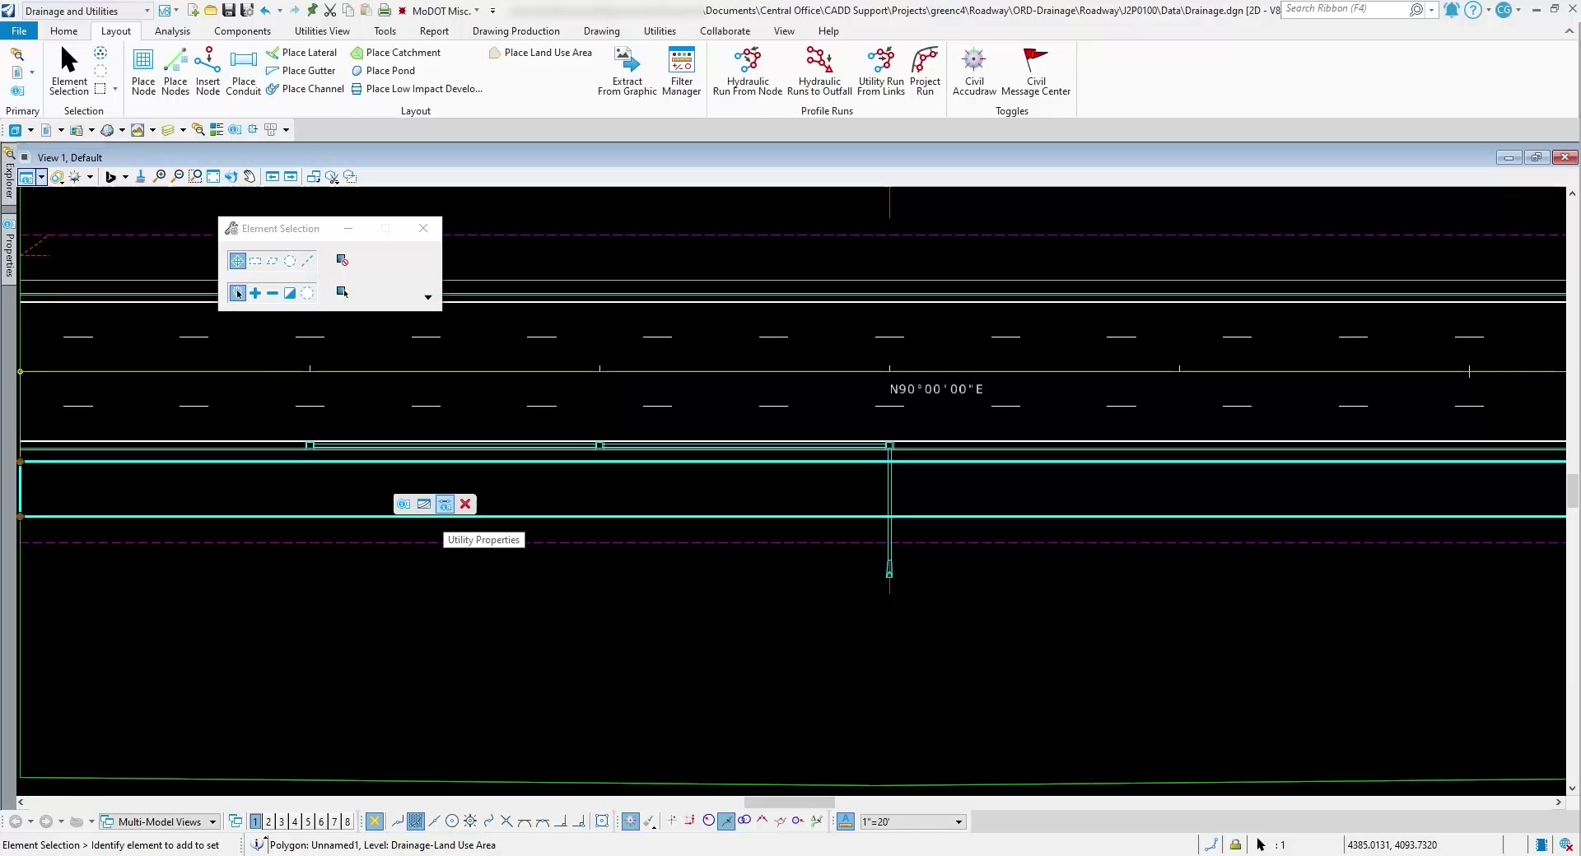
Compare Sodded Roadway Slopes (0.262 acres) and Streets & Roofs (0.427 acres) properties, then close
left_click(444, 504)
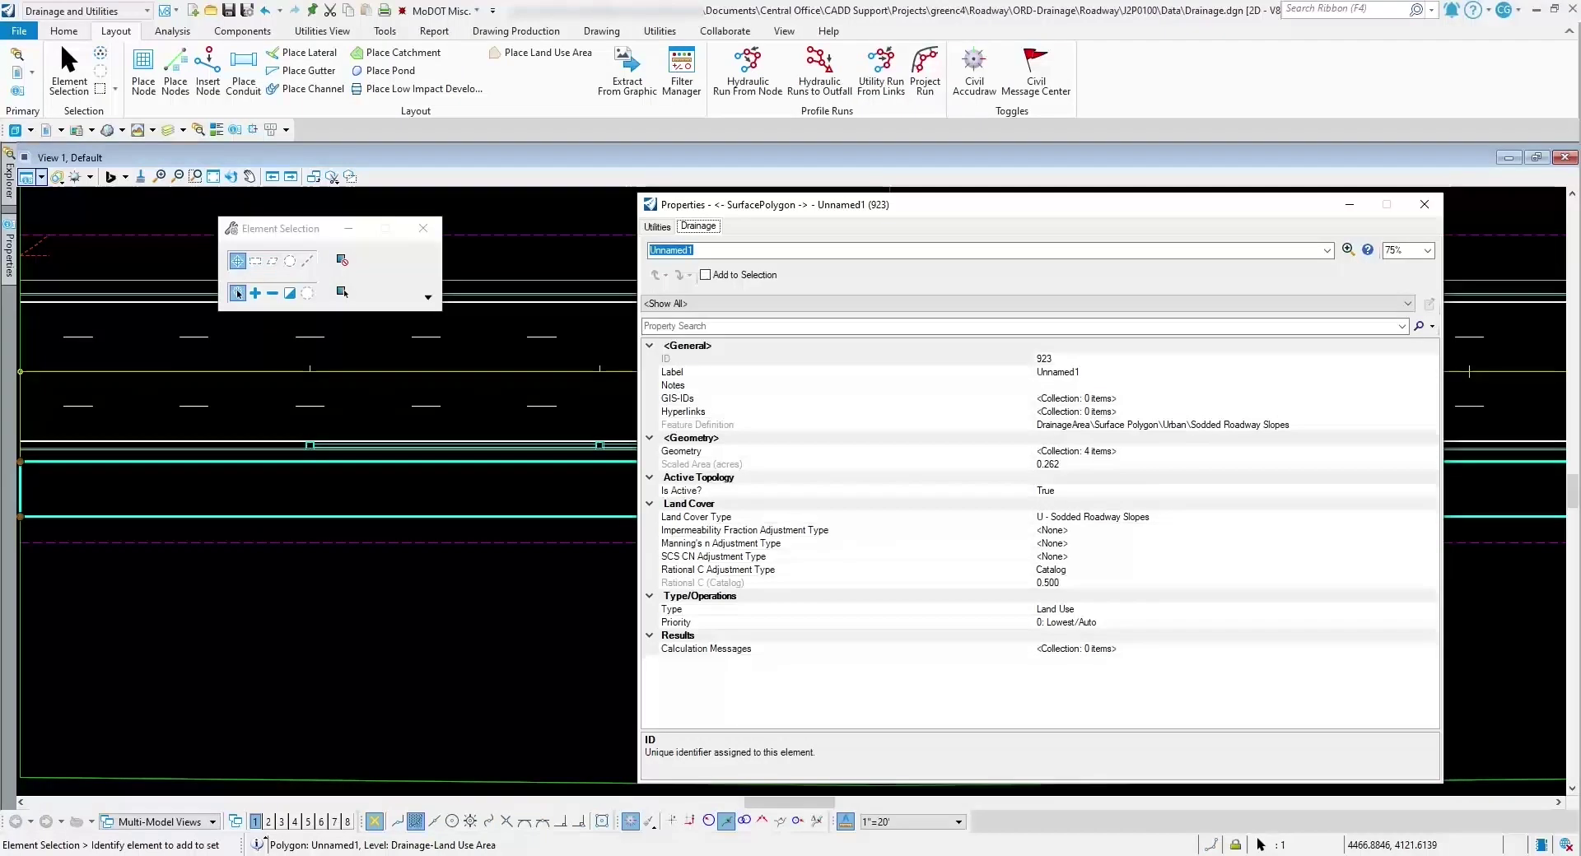
left_click(365, 373)
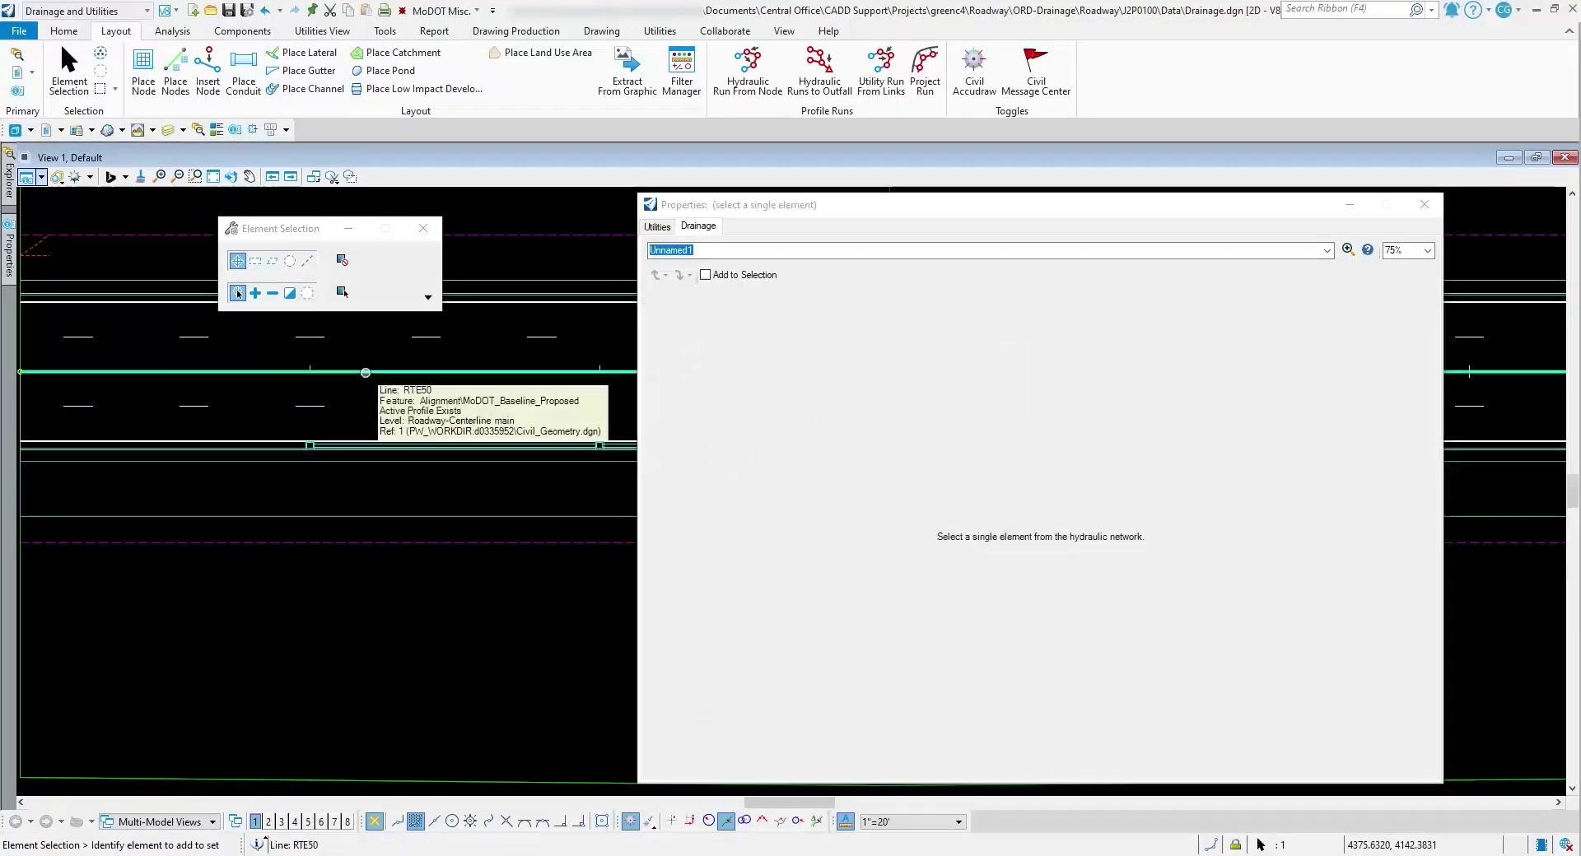
scroll(329, 461, "down", 2)
left_click(340, 478)
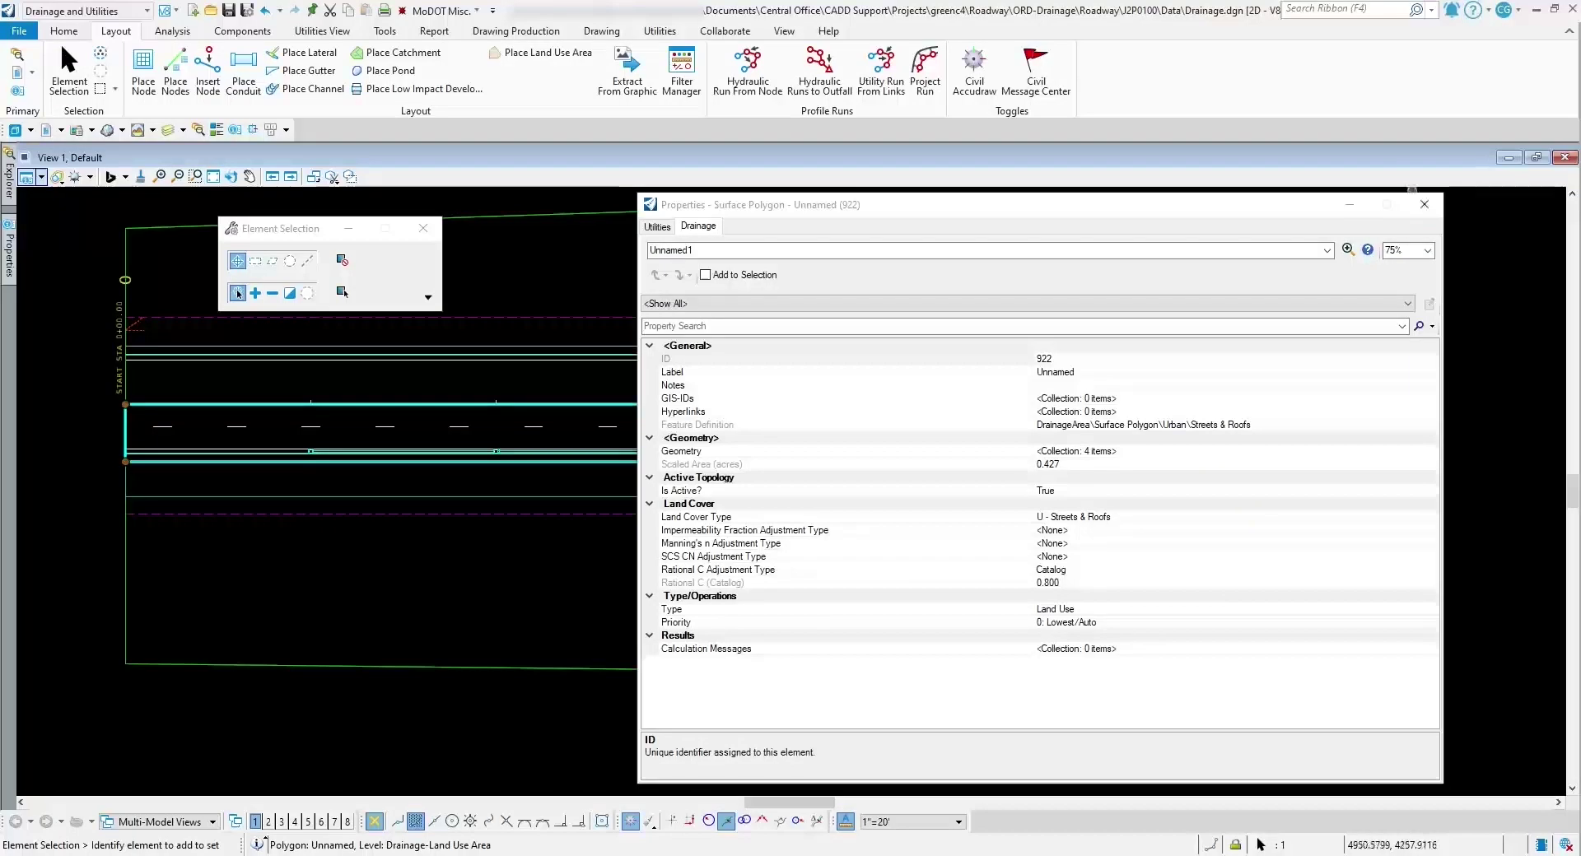
left_click(1424, 204)
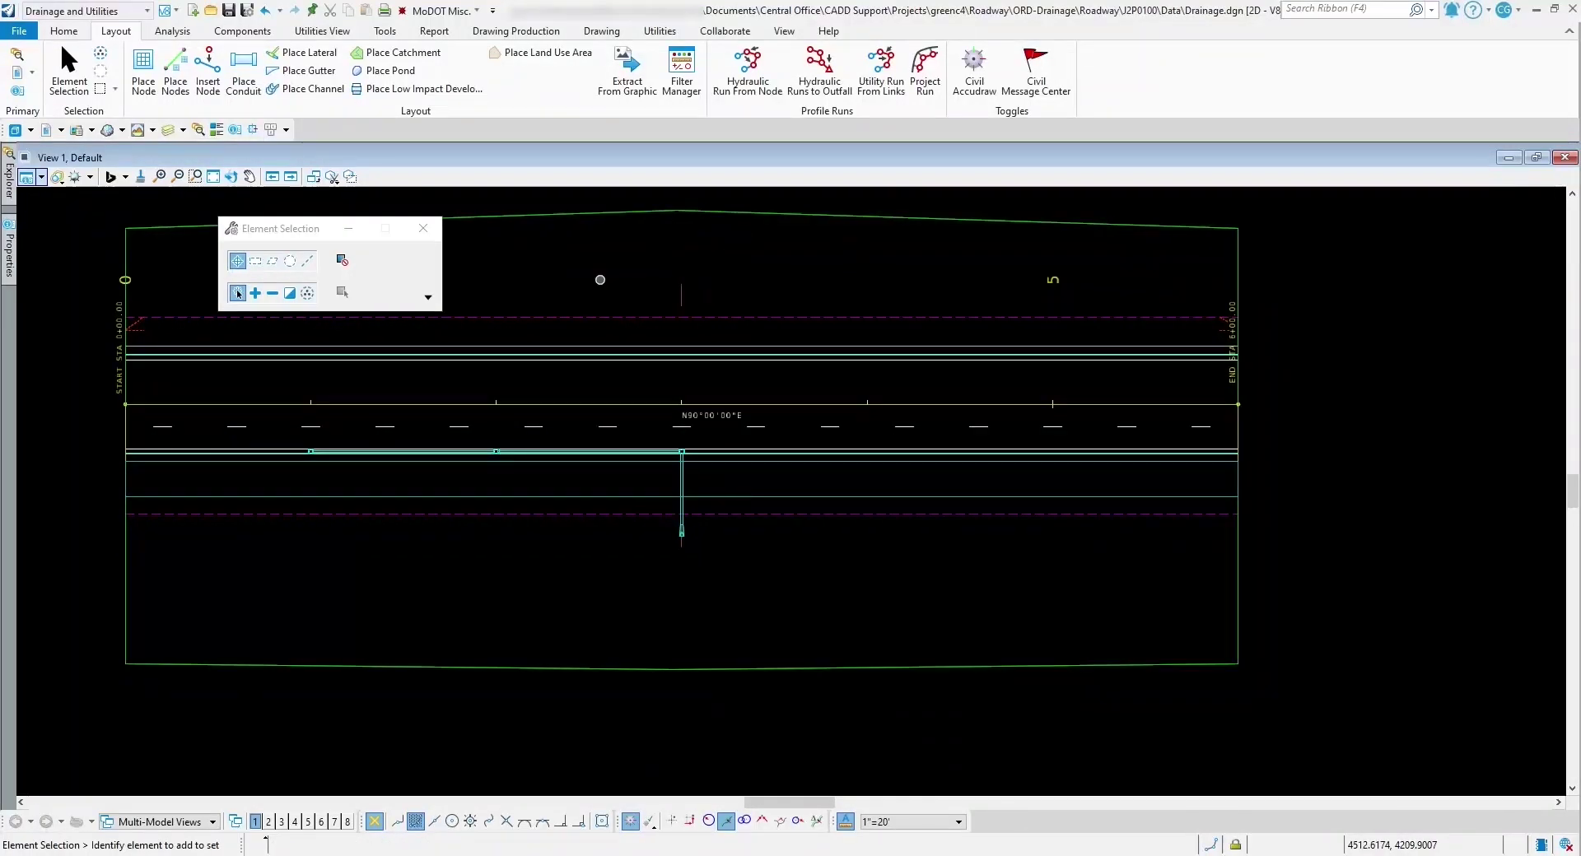